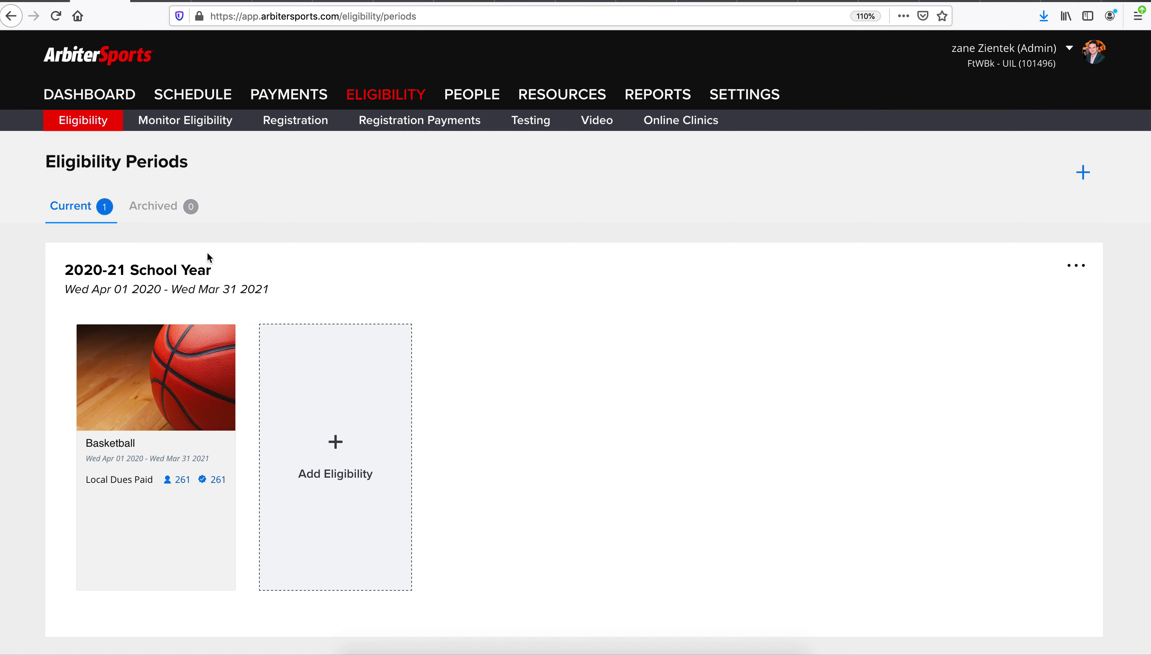
Step: Look over the archived periods and the 2020-21 School Year period's options without changing anything
left_click(155, 207)
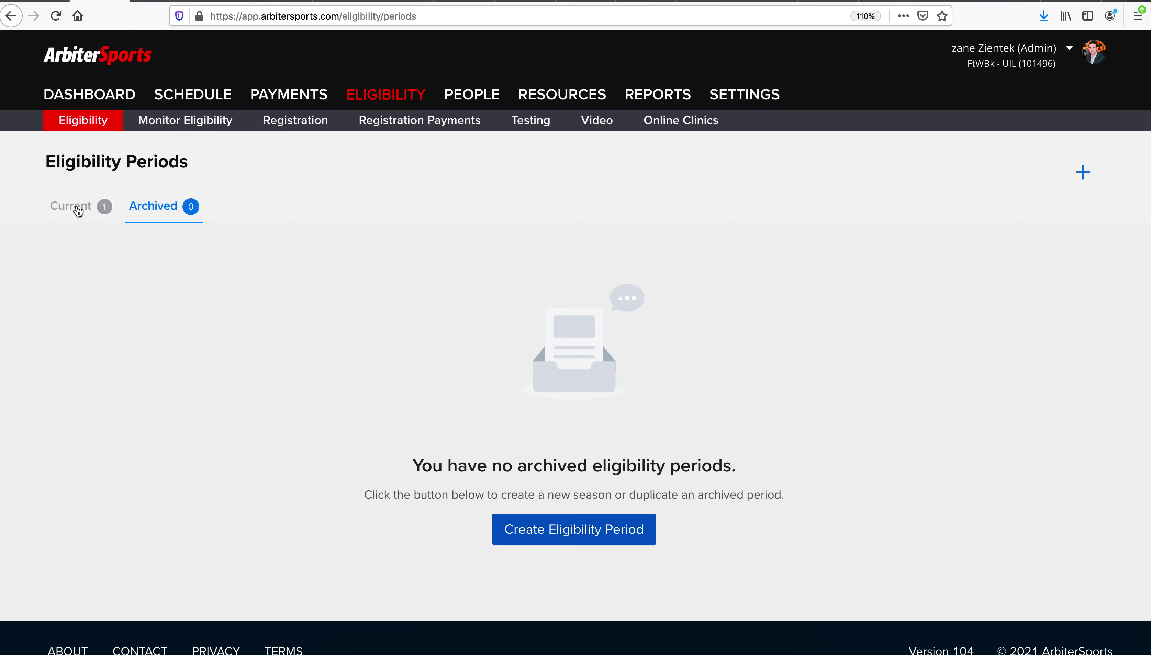
left_click(78, 210)
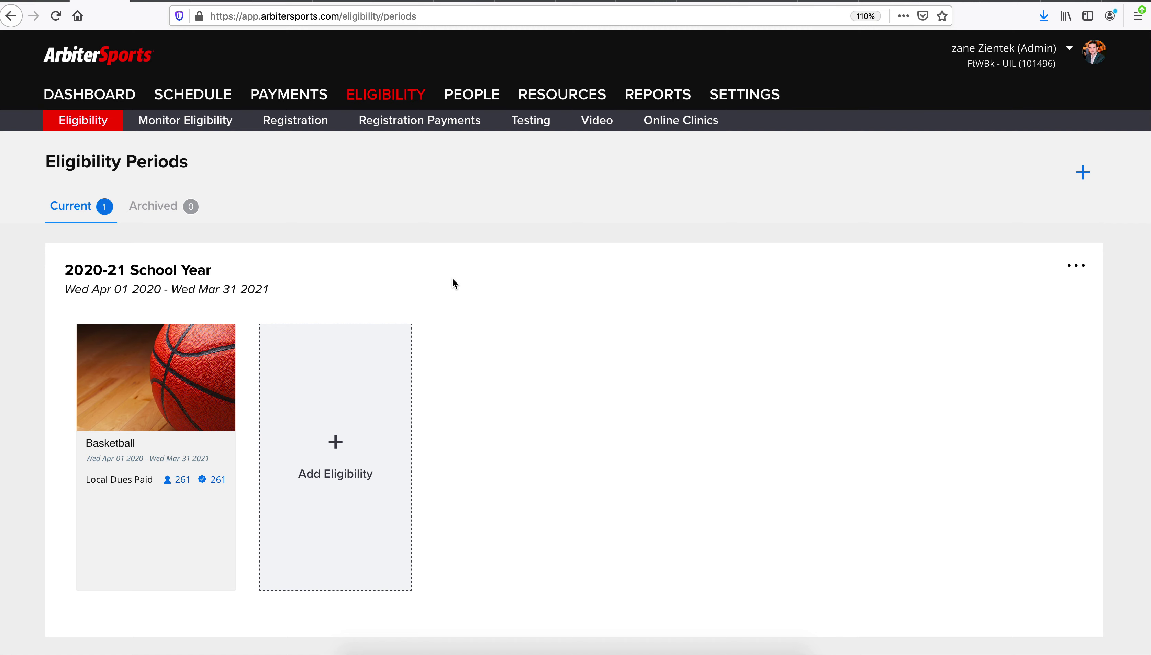
left_click(1077, 272)
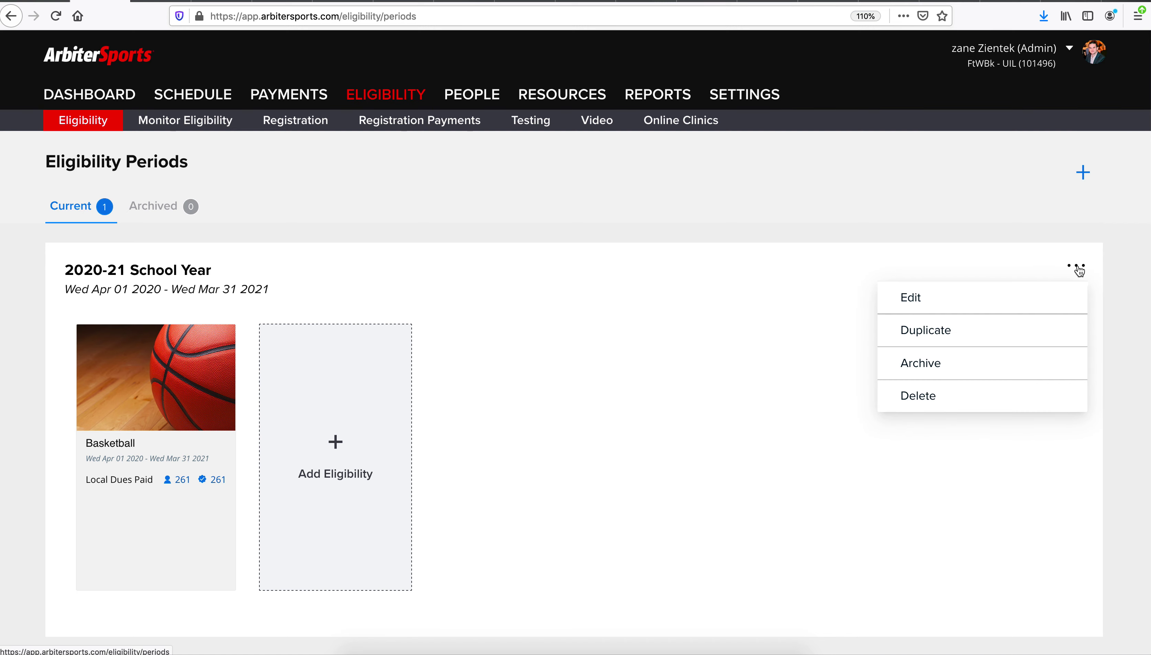
left_click(1049, 298)
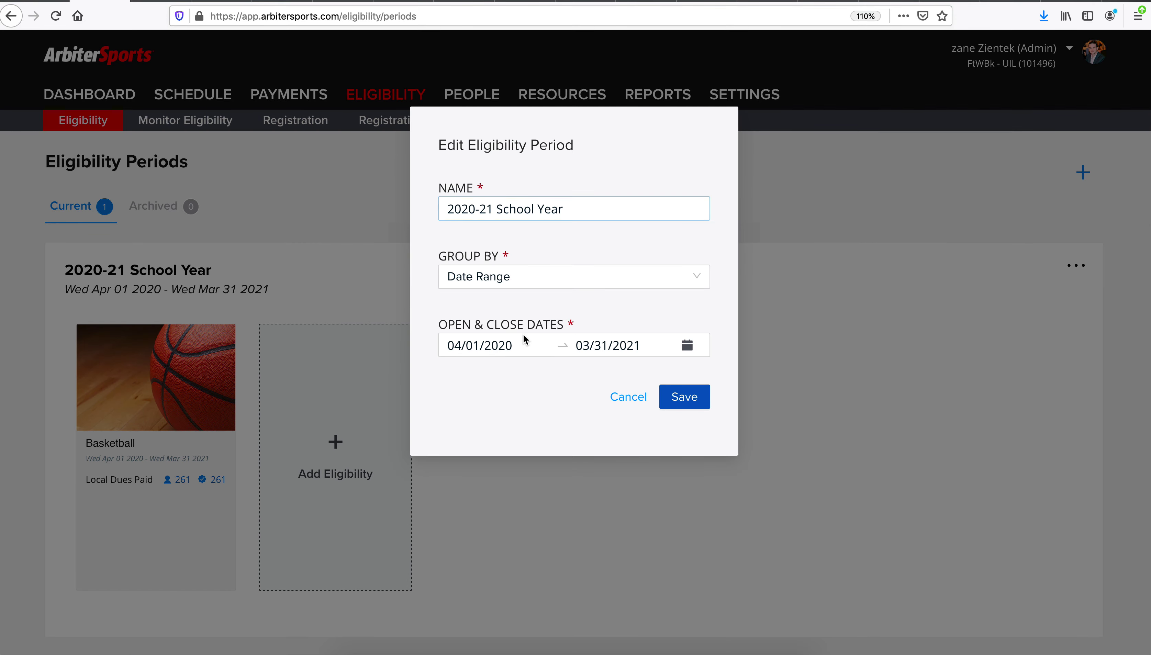
left_click(626, 401)
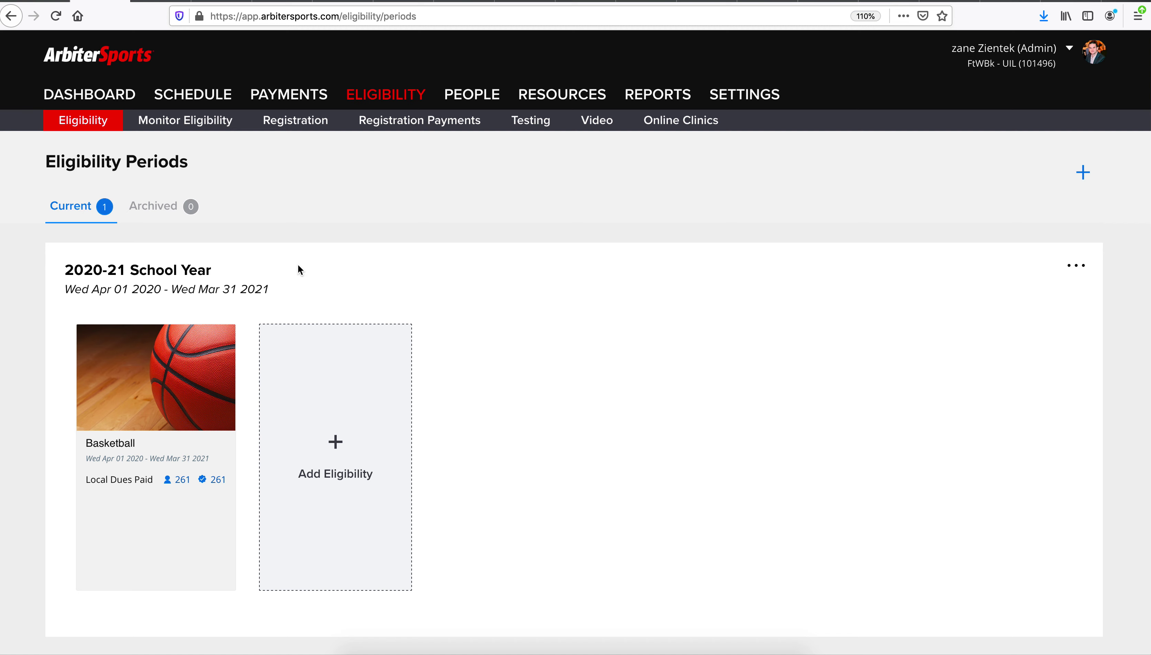
left_click(1081, 274)
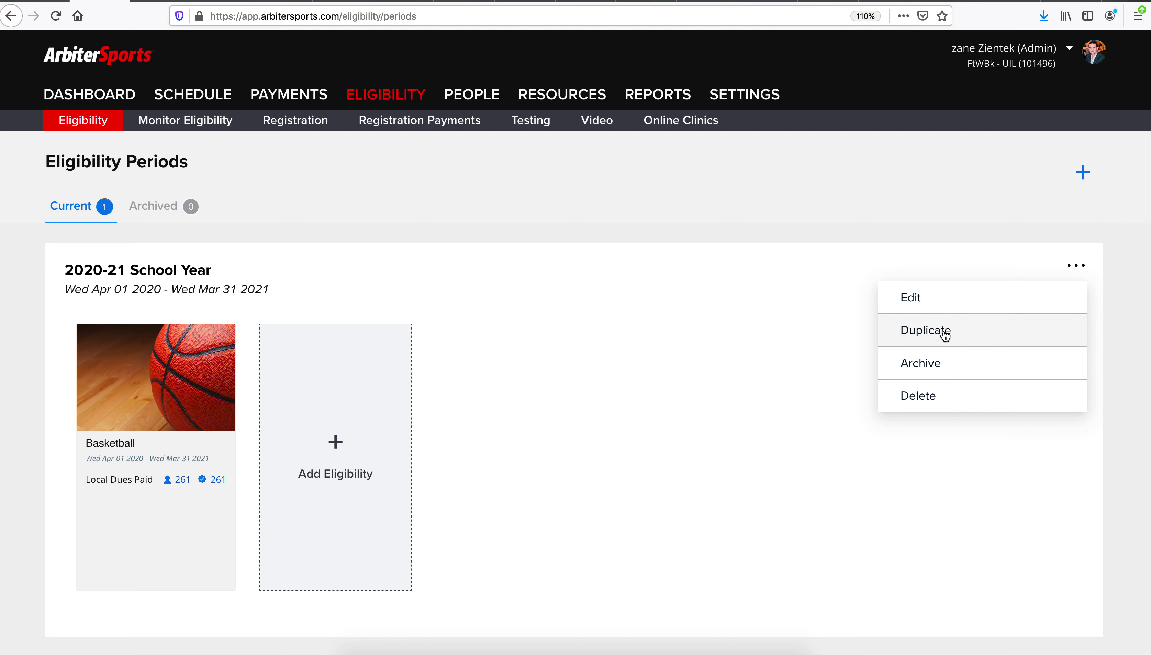
left_click(739, 310)
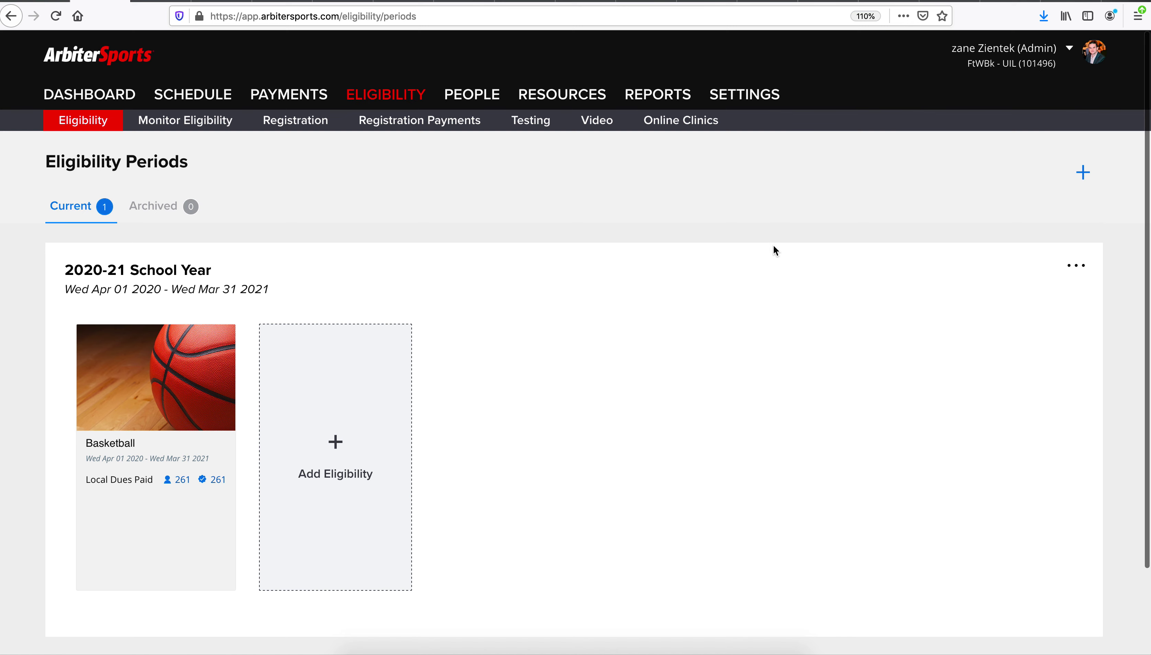
Step: Start a new eligibility period named '2021-22 School Year', grouped by Date Range
left_click(1083, 172)
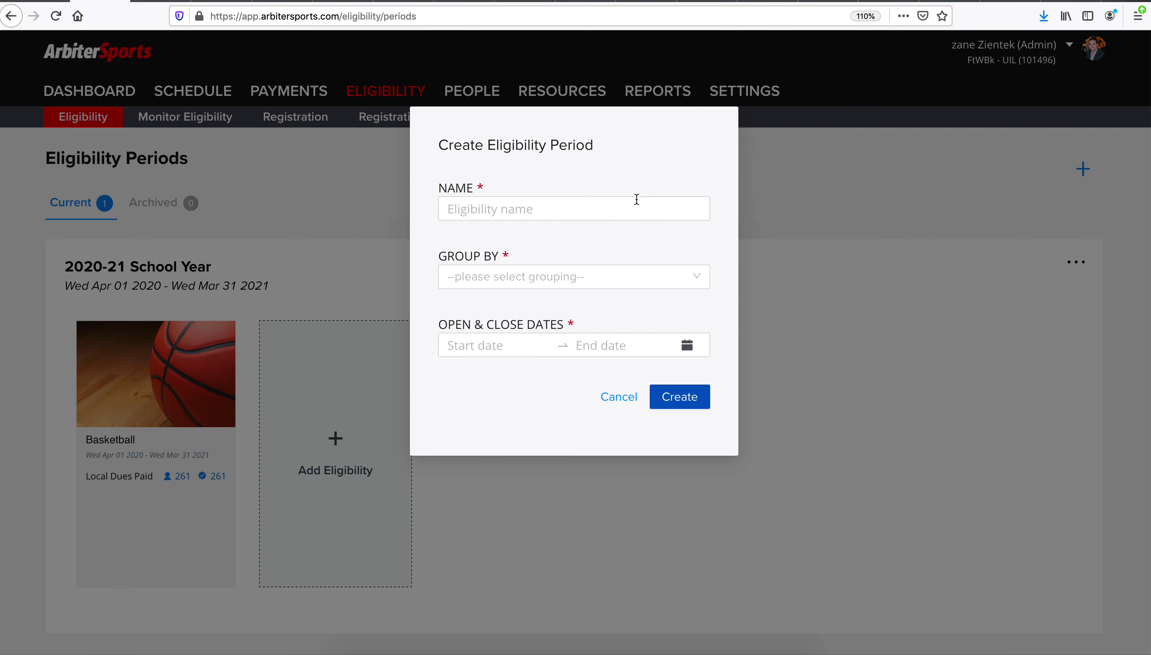
left_click(530, 208)
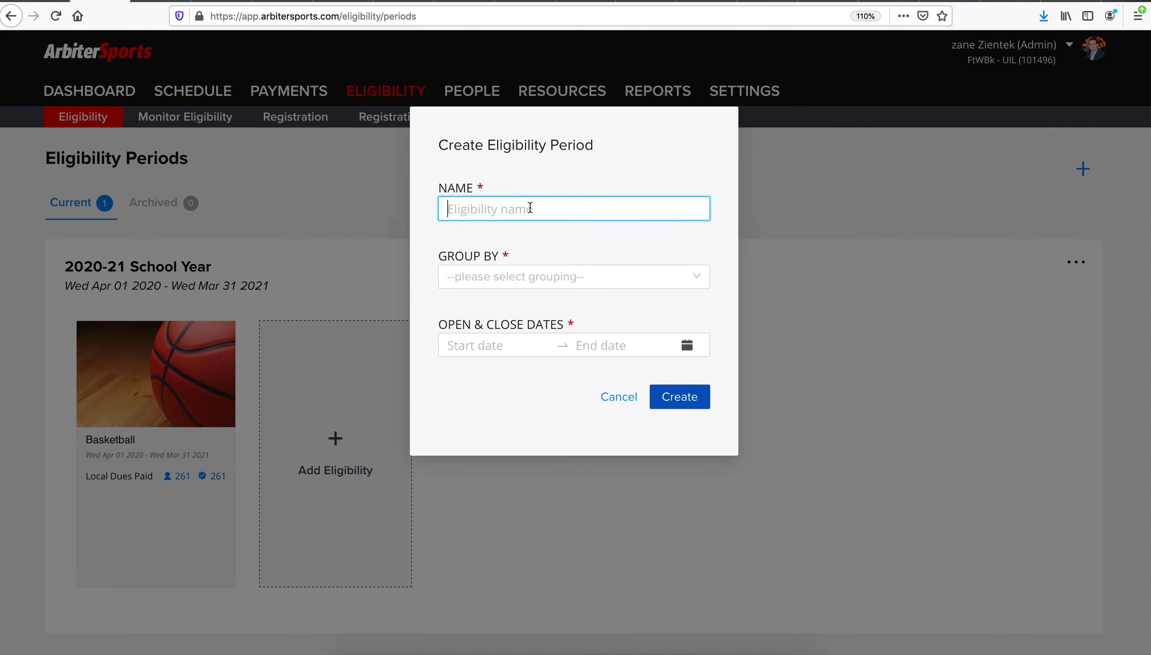
type("2021-22 Schoo")
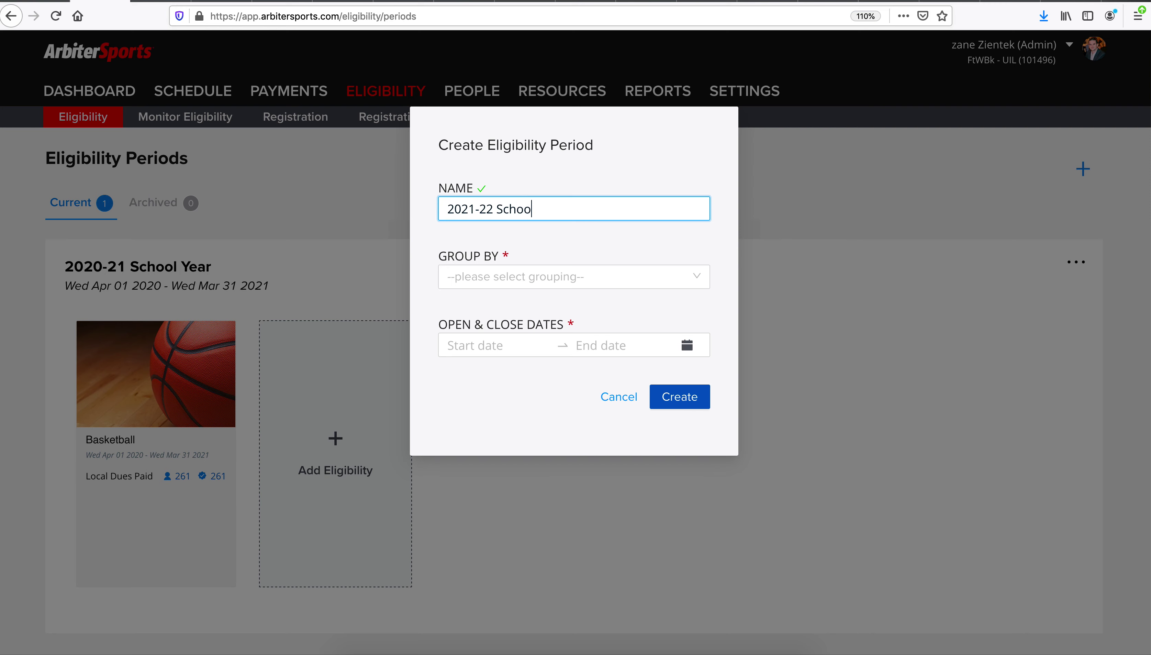
type("l Year")
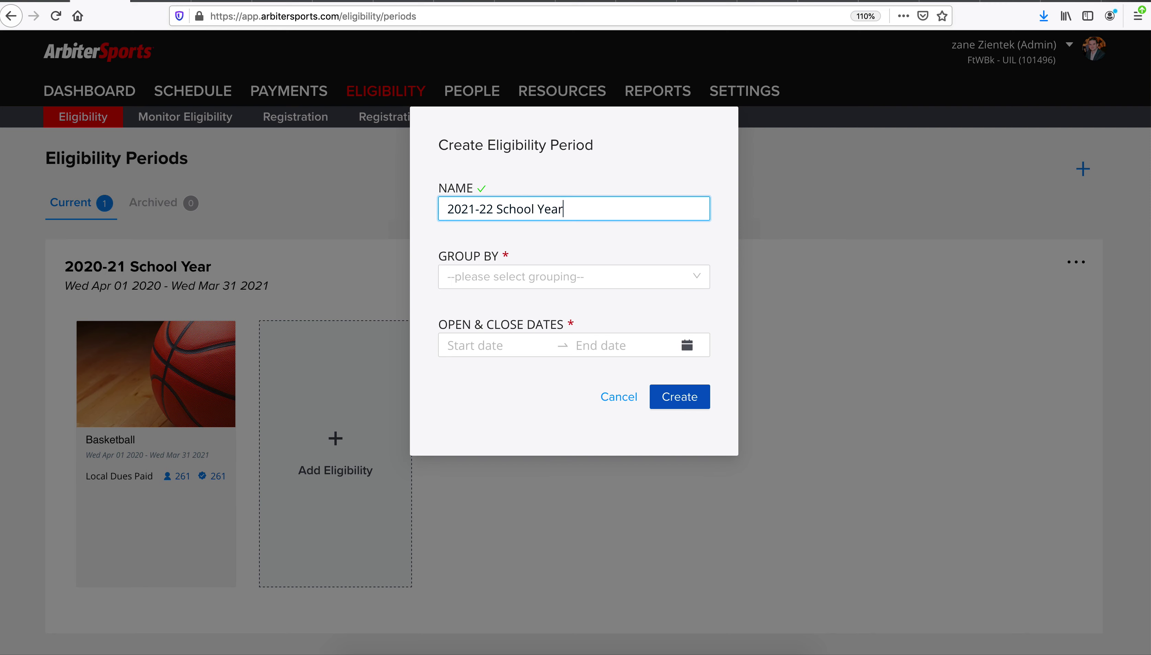
left_click(538, 279)
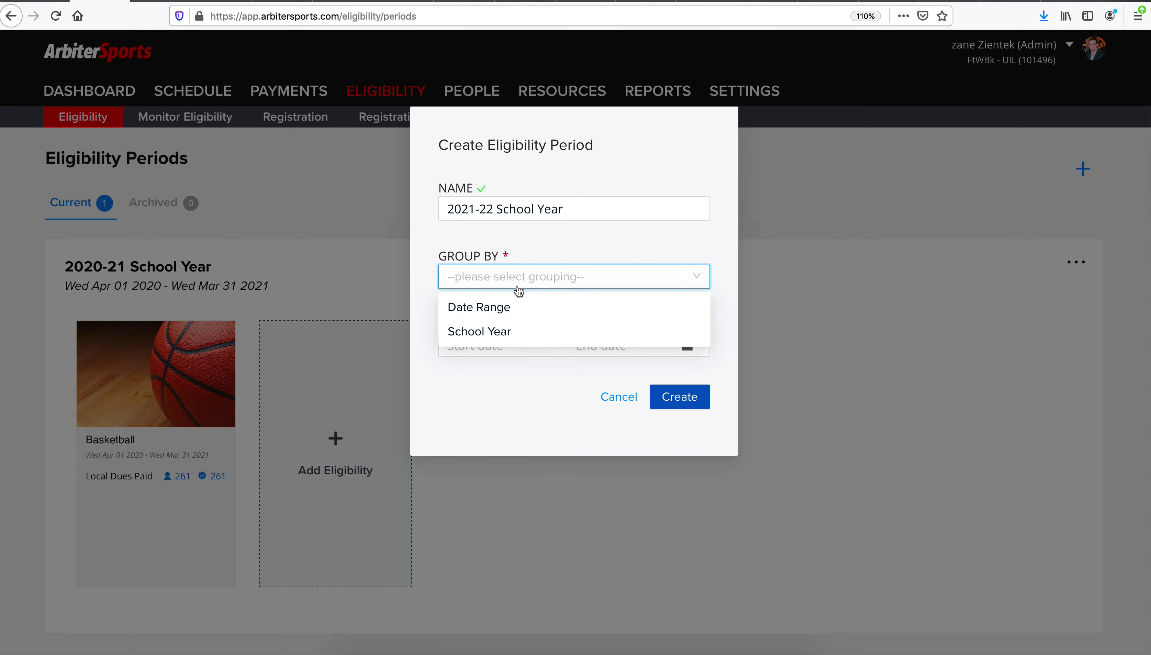
left_click(520, 313)
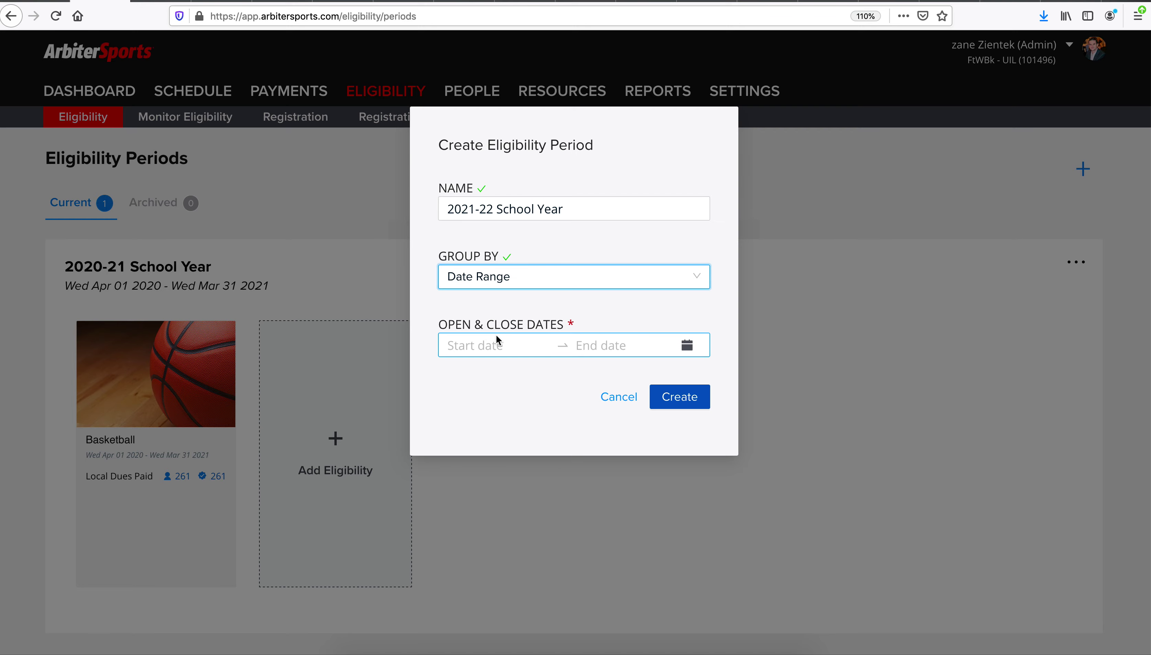
Step: Set the period's range to 04/01/2021–03/31/2022 and create it
left_click(495, 340)
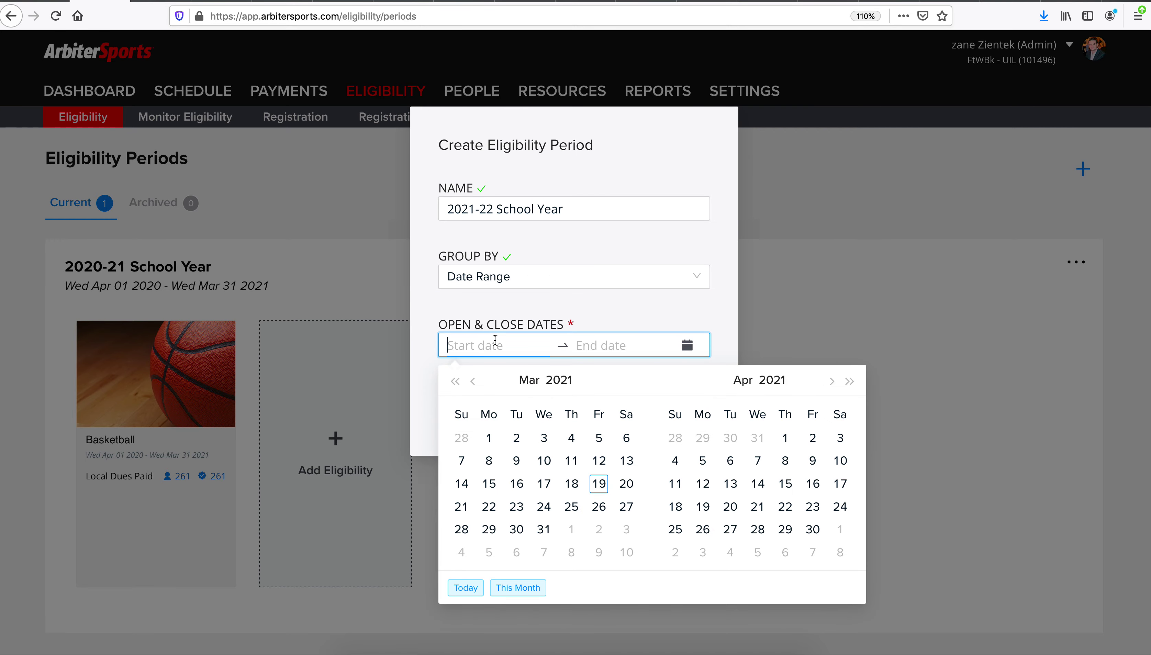
left_click(785, 438)
left_click_drag(636, 345, 648, 346)
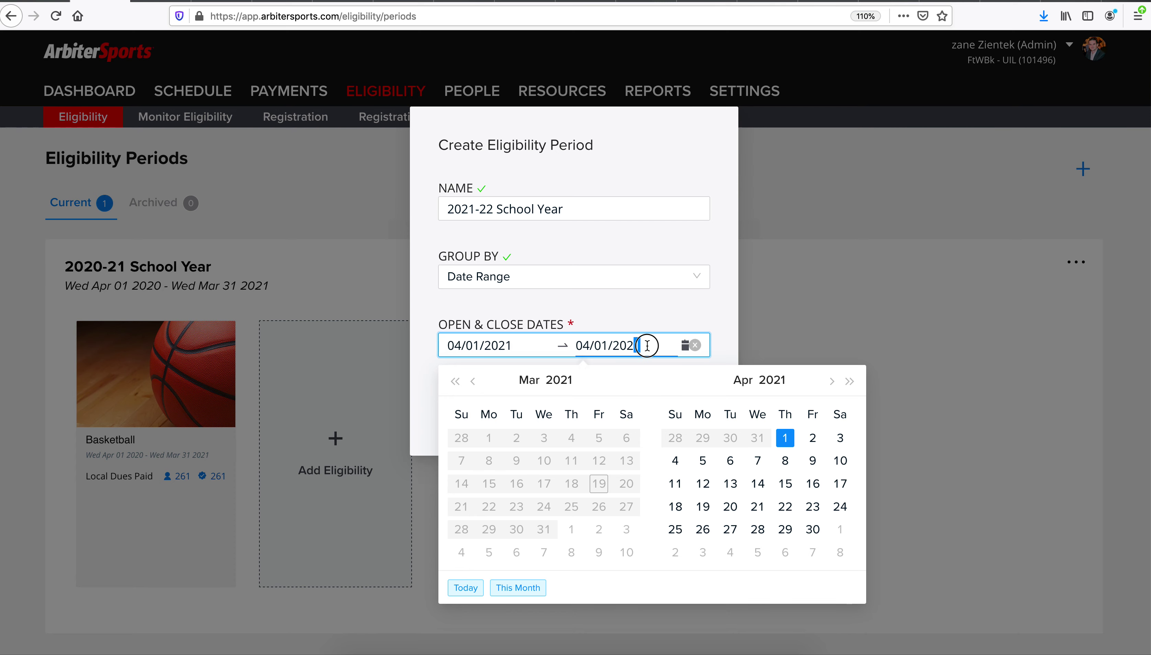
type("2")
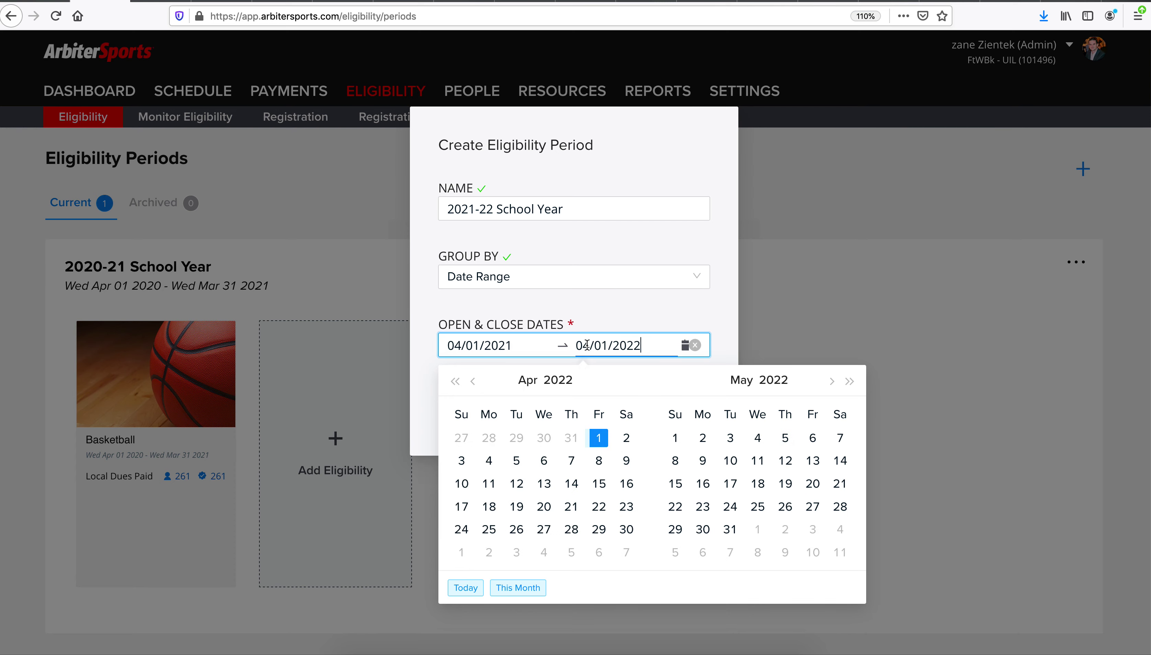
left_click(473, 380)
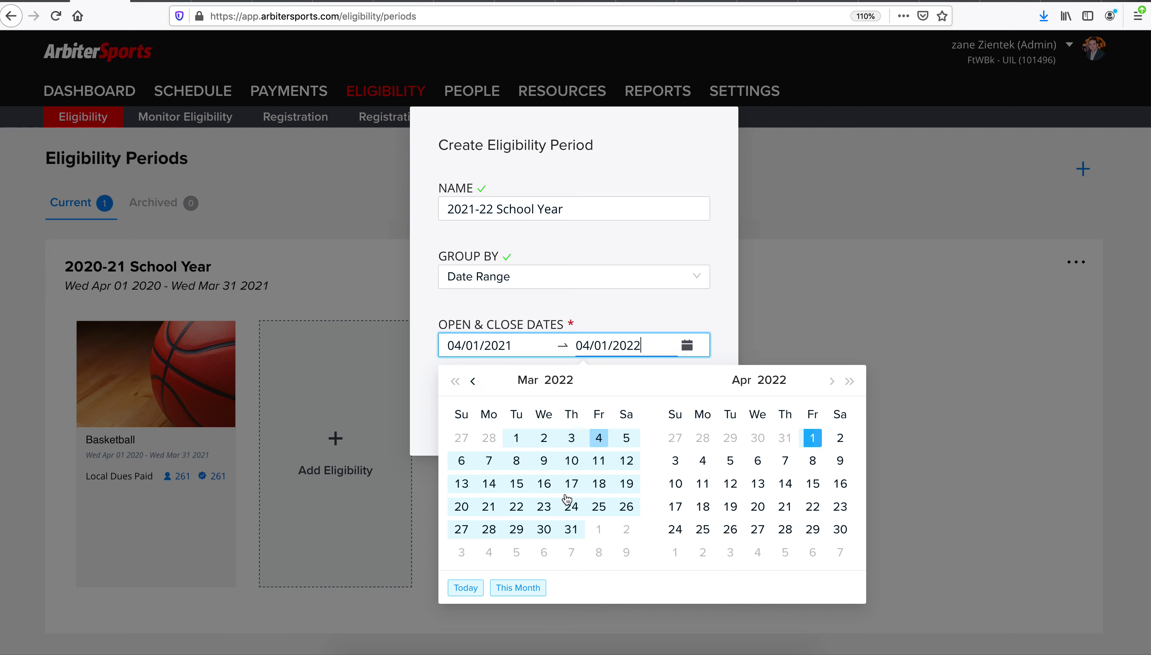
left_click(571, 530)
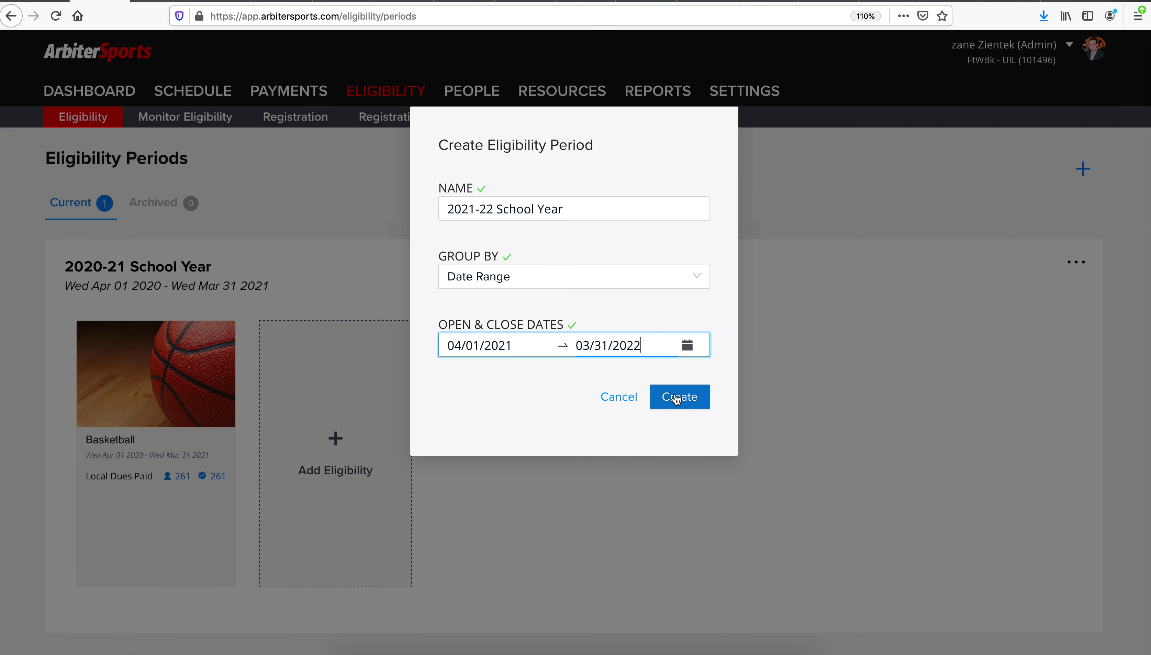
left_click(679, 396)
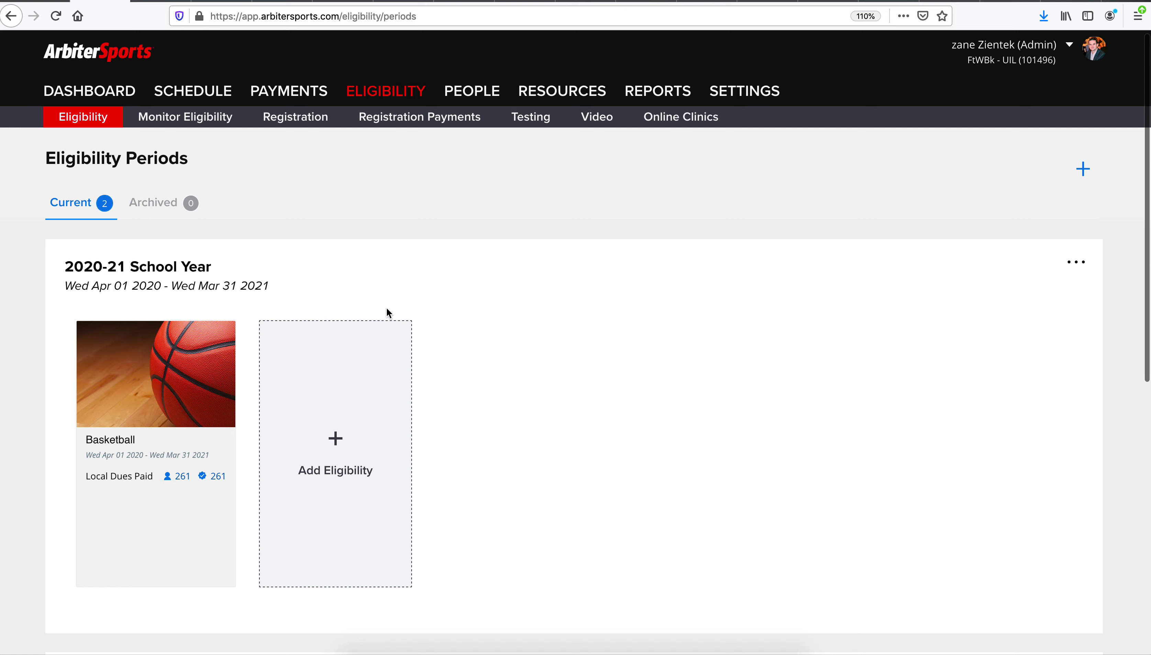
Step: Start a 'Local Dues' eligibility in 2021-22 with Basketball as sport and legacy sport
scroll(386, 307, "down", 5)
scroll(387, 311, "down", 2)
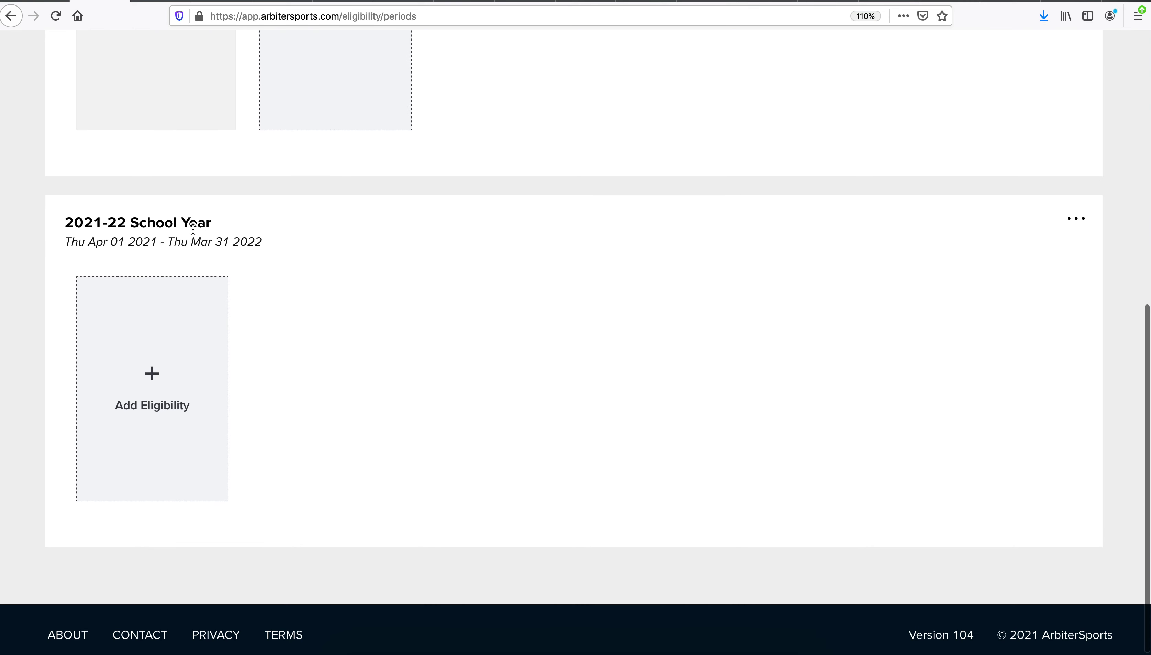
left_click(153, 375)
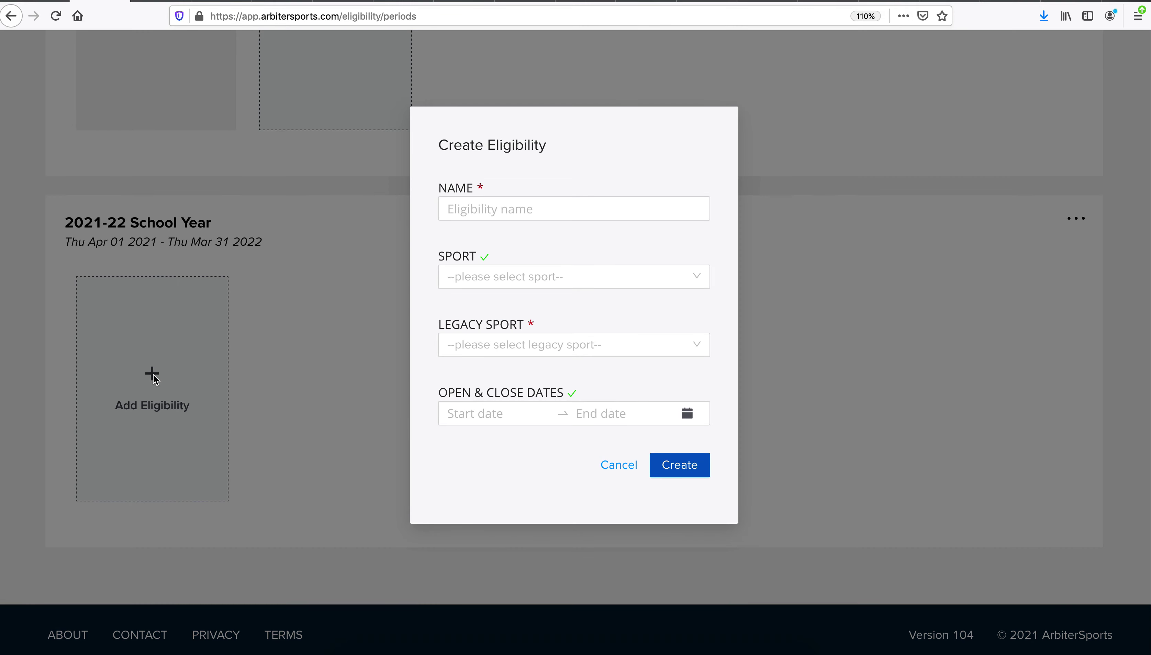
left_click(508, 210)
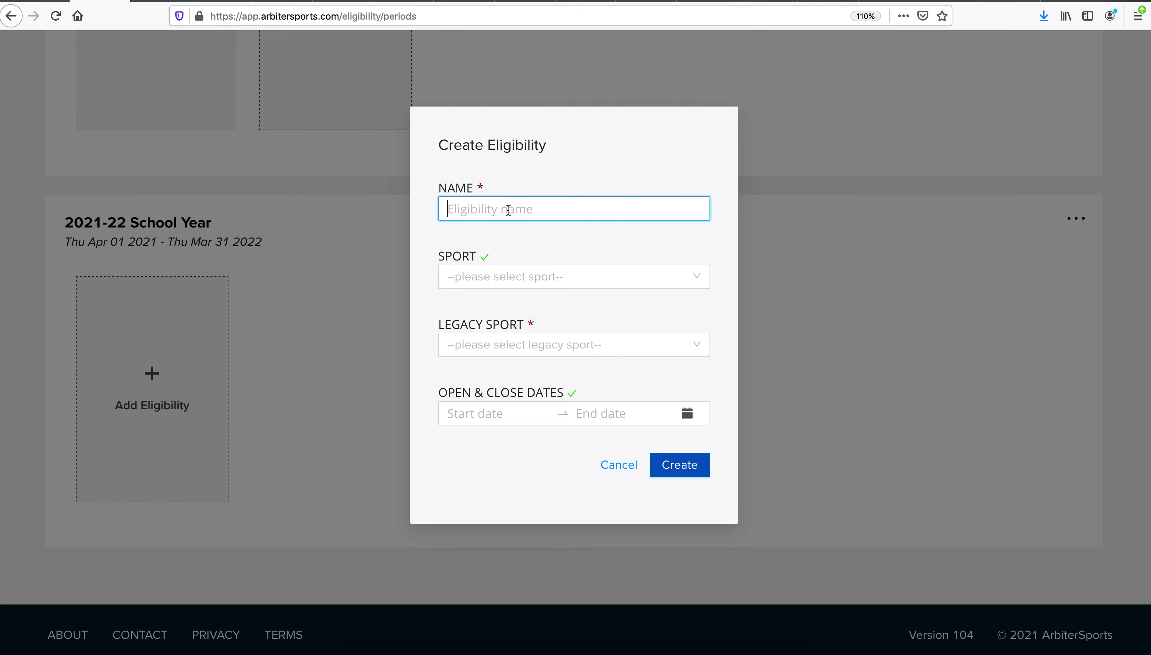
type("Local Dues")
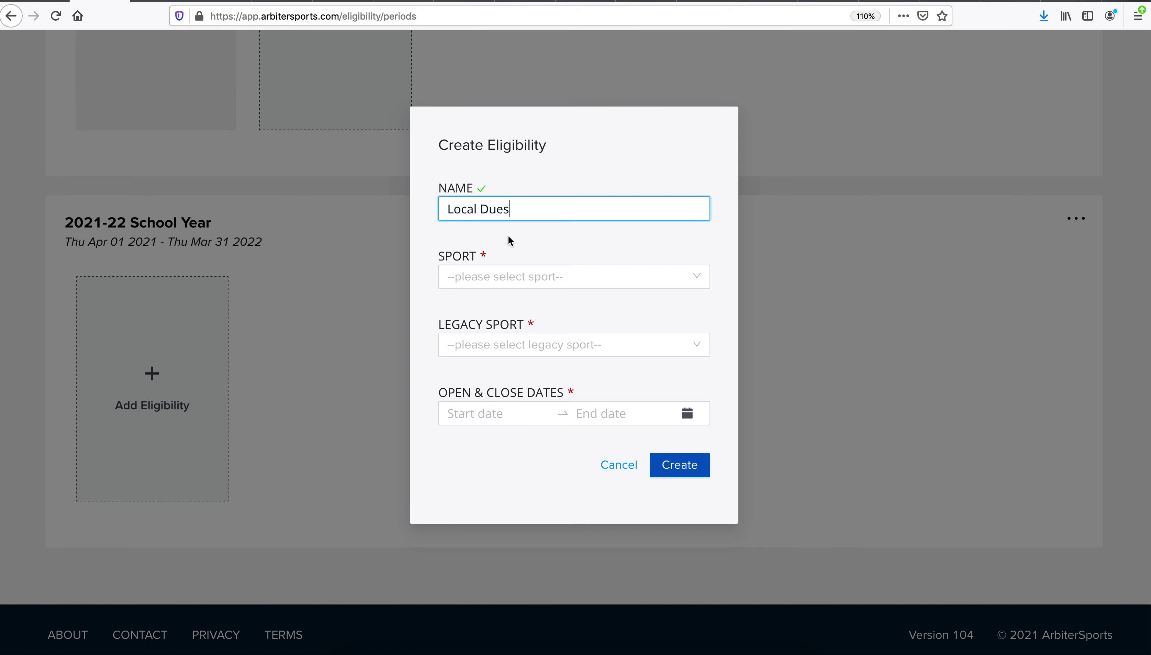
left_click(533, 280)
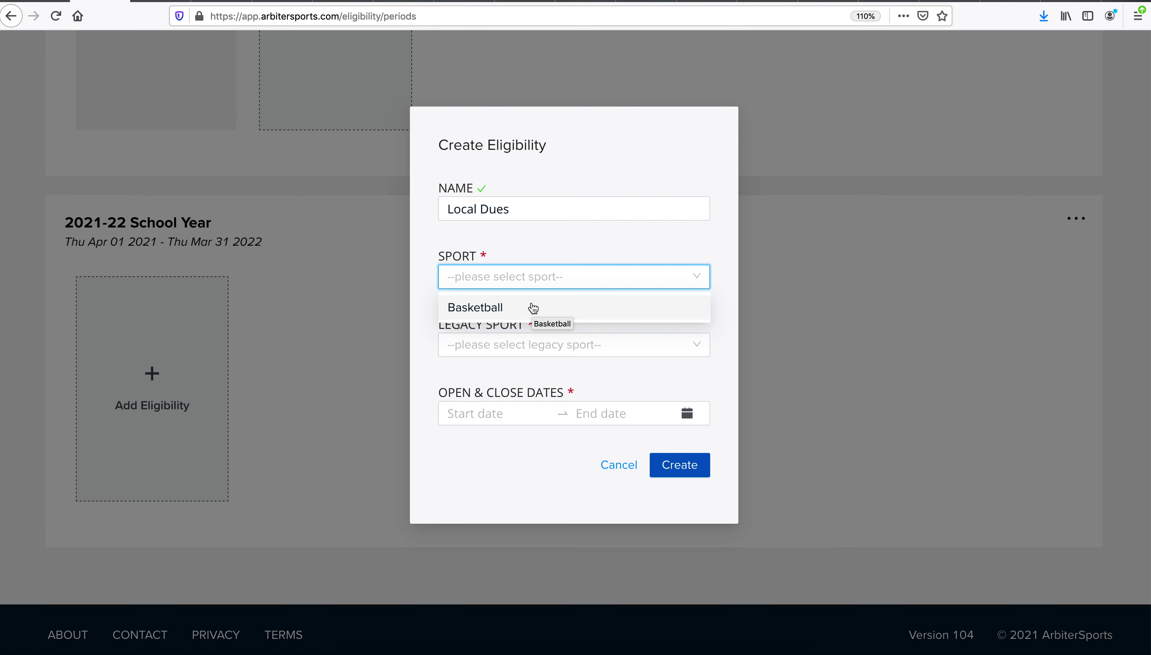
left_click(532, 307)
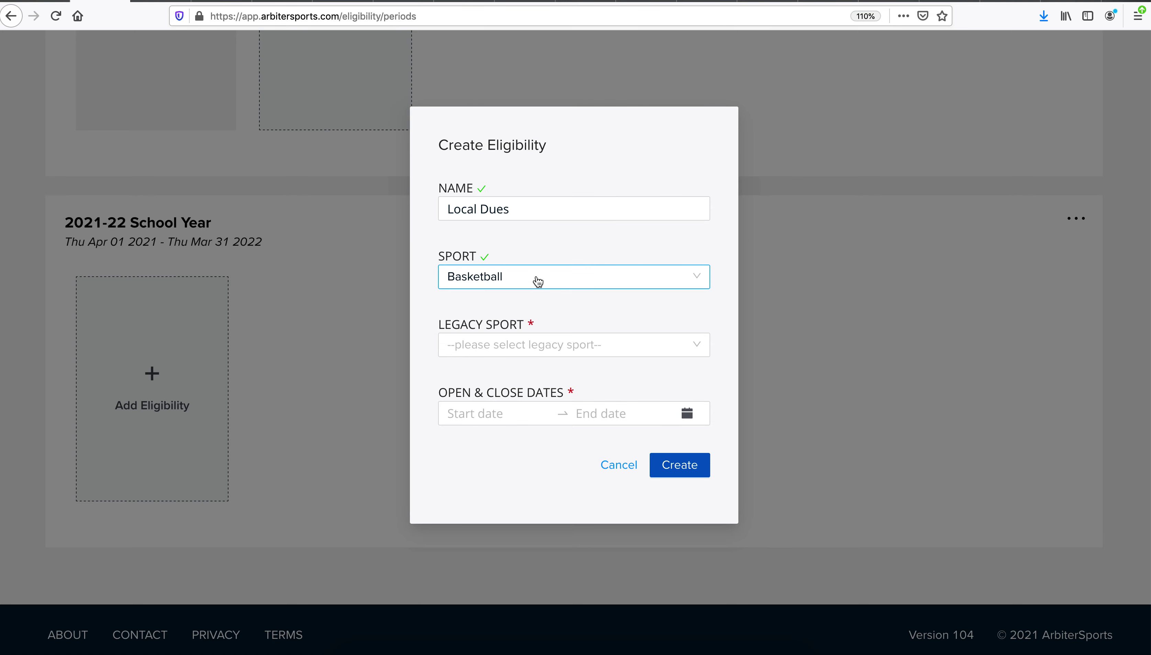
left_click(552, 354)
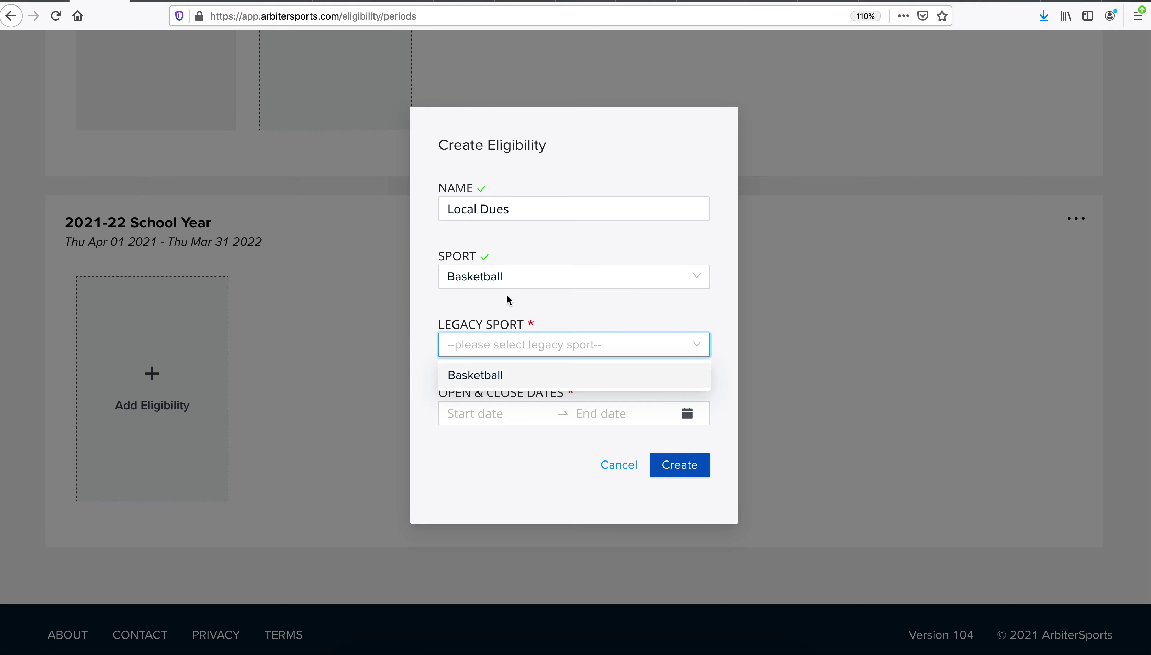
left_click(512, 374)
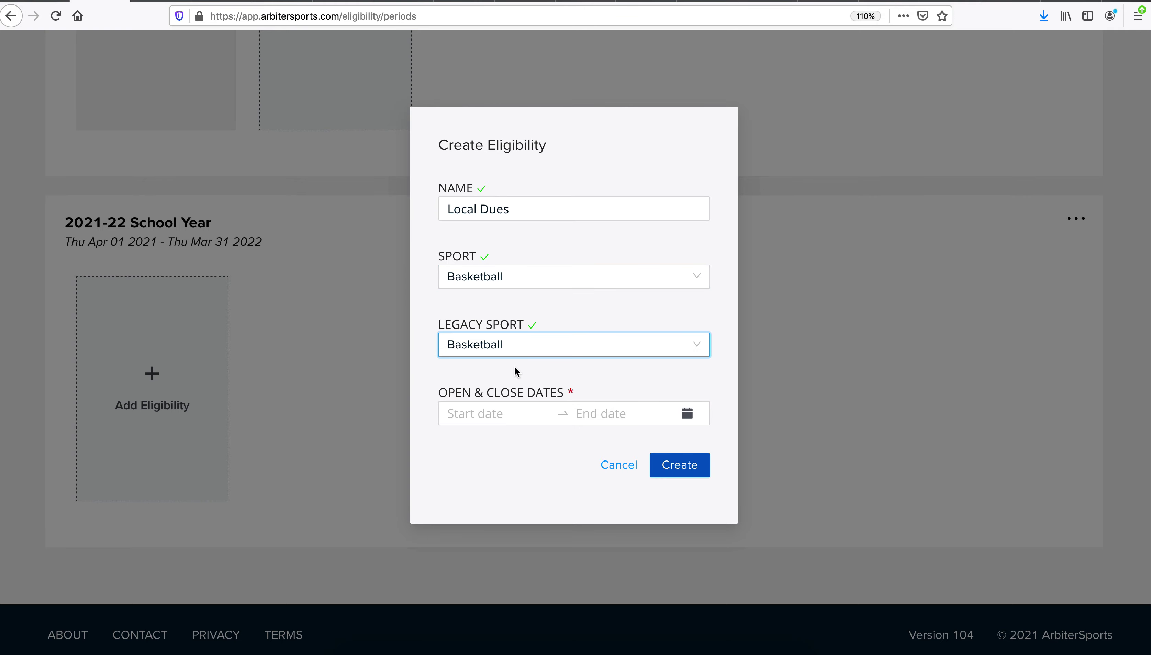
Step: Give Local Dues the dates 04/01/2021 to 03/31/2022 and create it
left_click(487, 411)
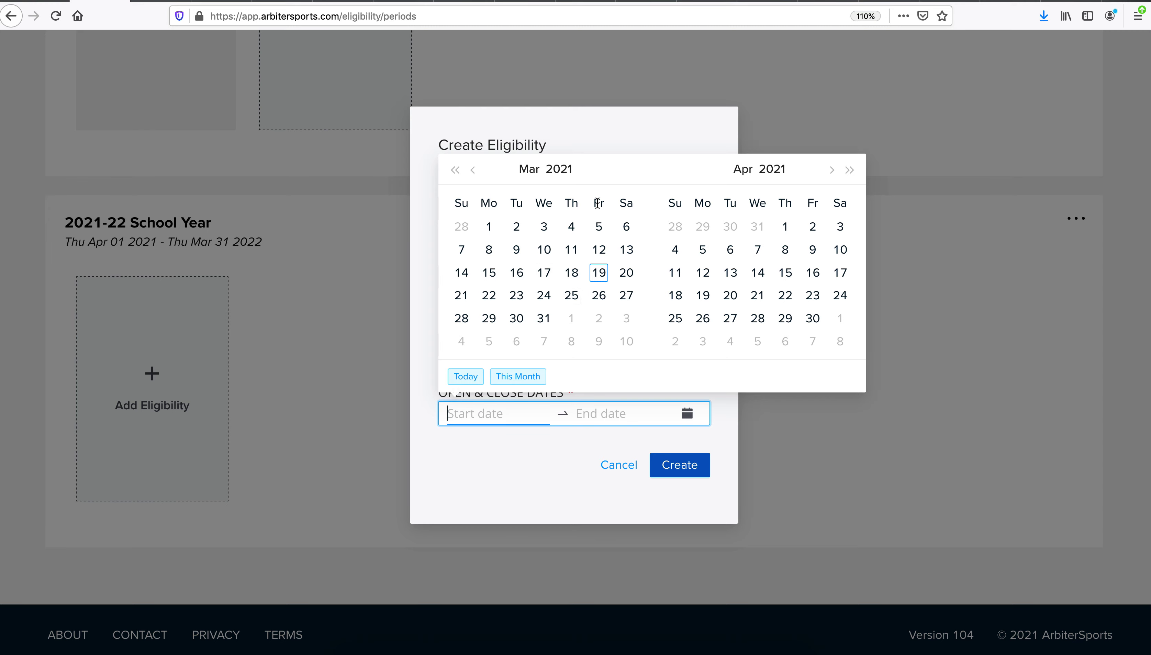
left_click(787, 226)
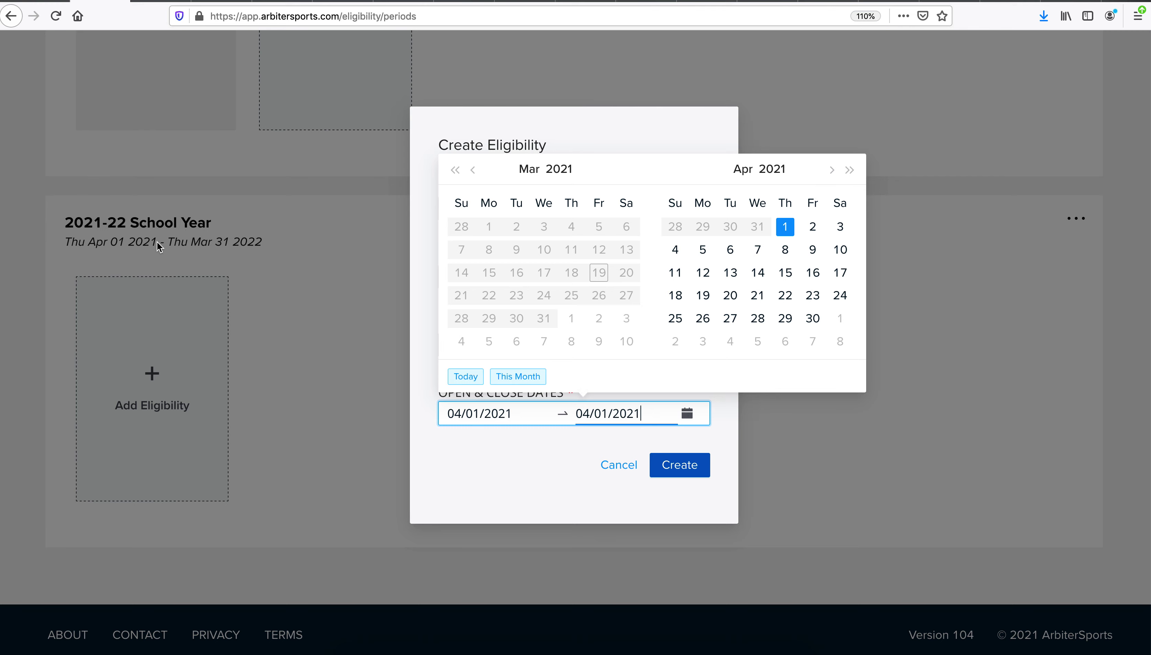
left_click(849, 172)
left_click(474, 169)
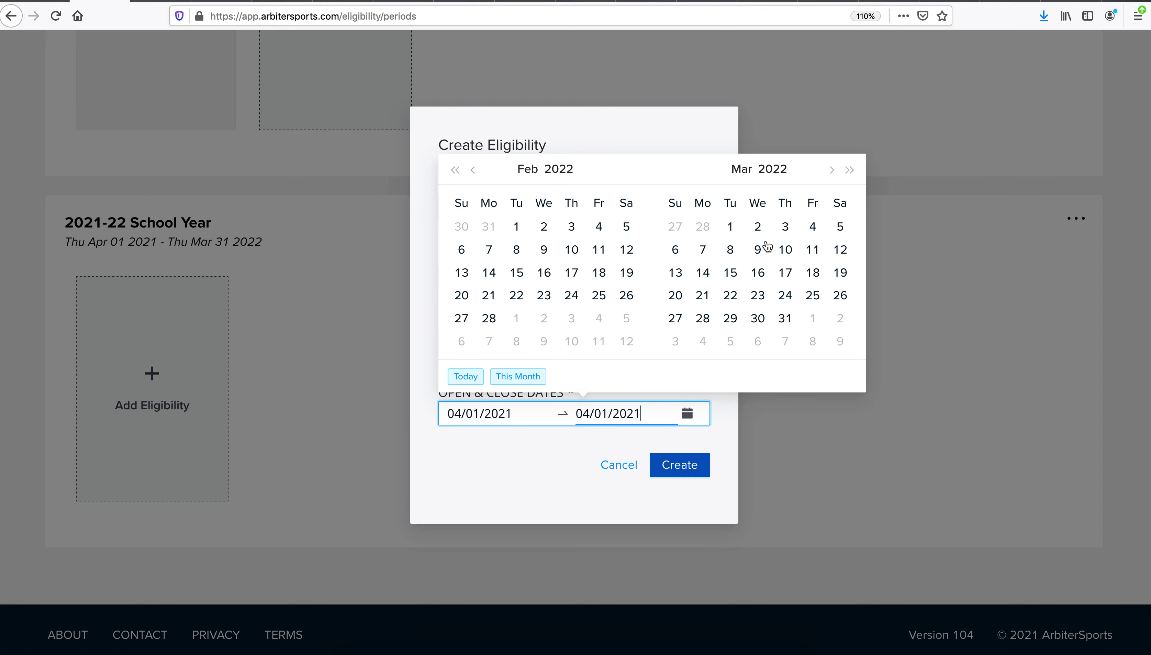
left_click(785, 318)
left_click(692, 468)
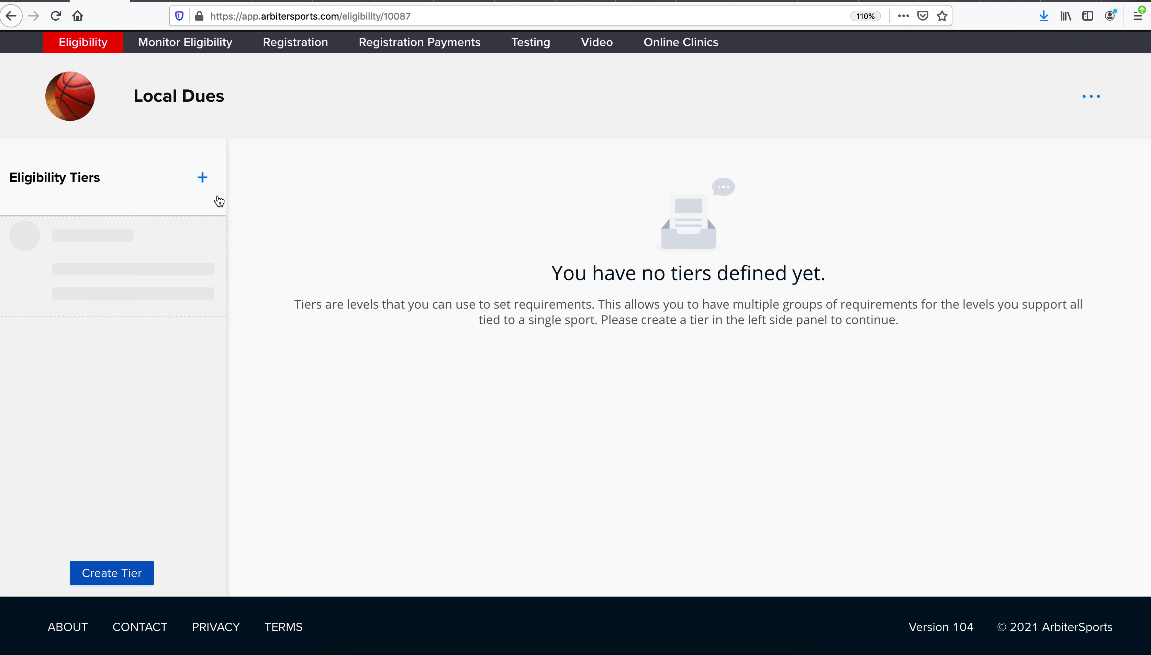
Step: Start a new Local Dues tier and name it 'Paid'
left_click(203, 178)
left_click(449, 216)
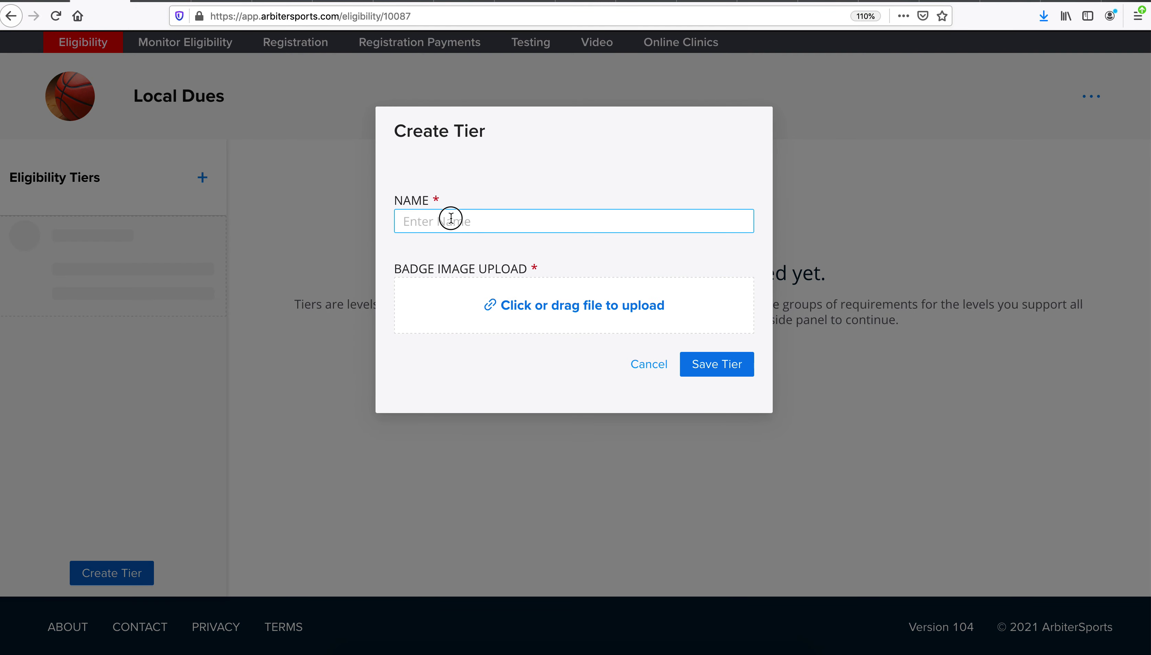
type("Paid")
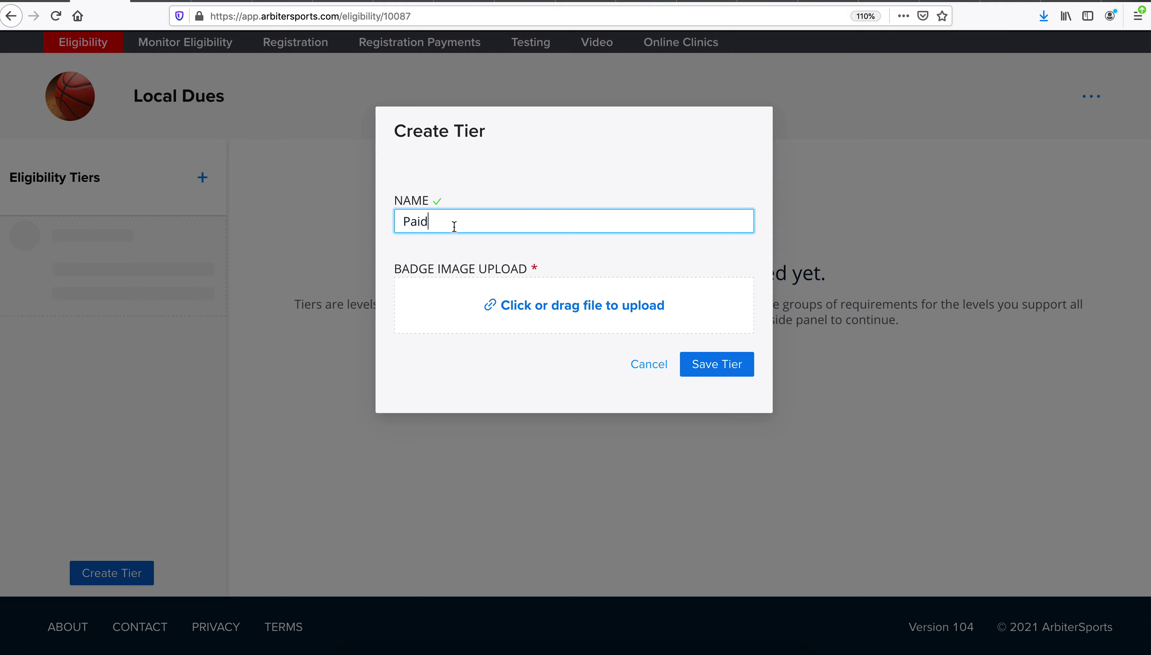
Step: Find and select Basketball Level3.JPG as the tier's badge image
left_click(546, 307)
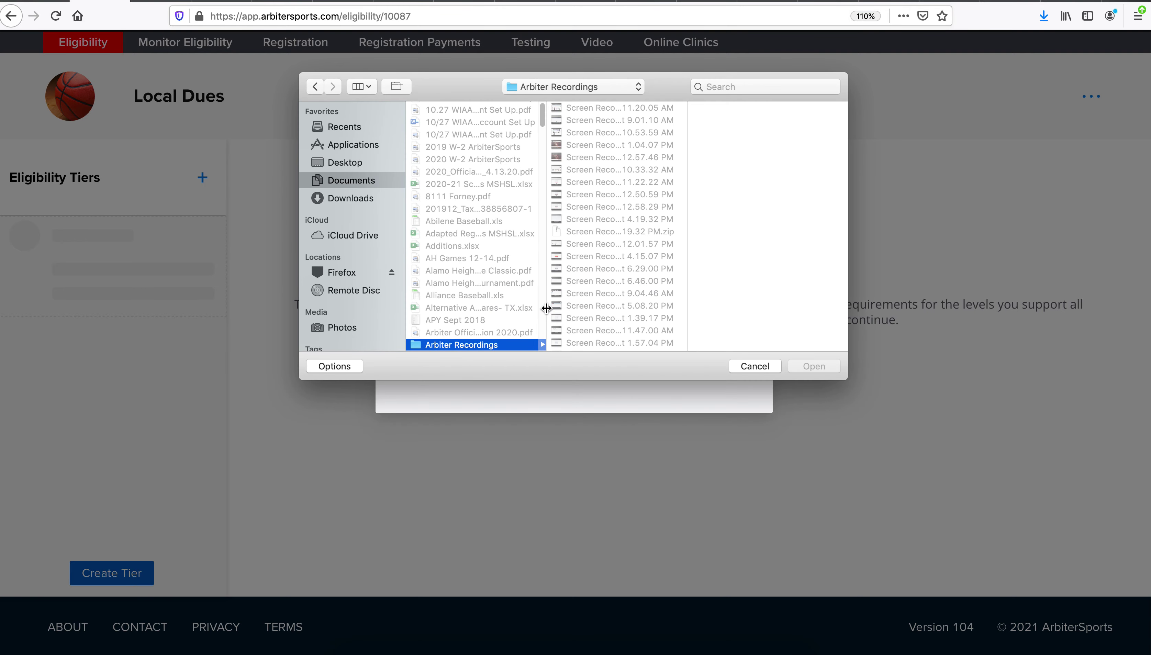
left_click(372, 126)
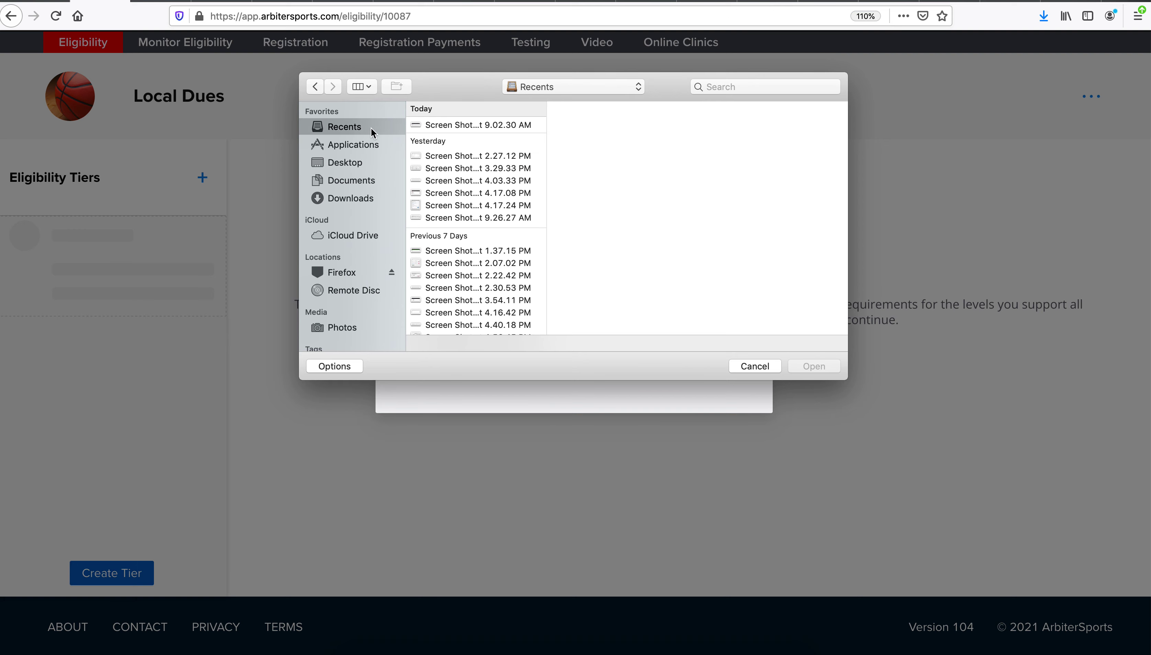
left_click(371, 182)
scroll(490, 226, "down", 10)
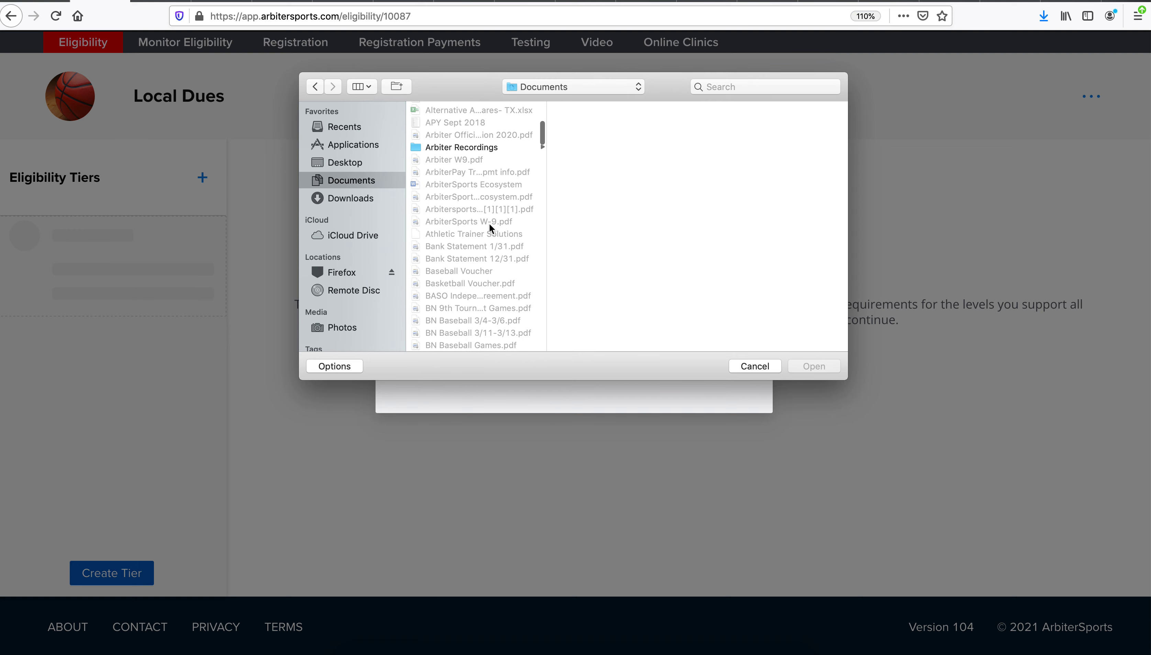
scroll(489, 227, "down", 20)
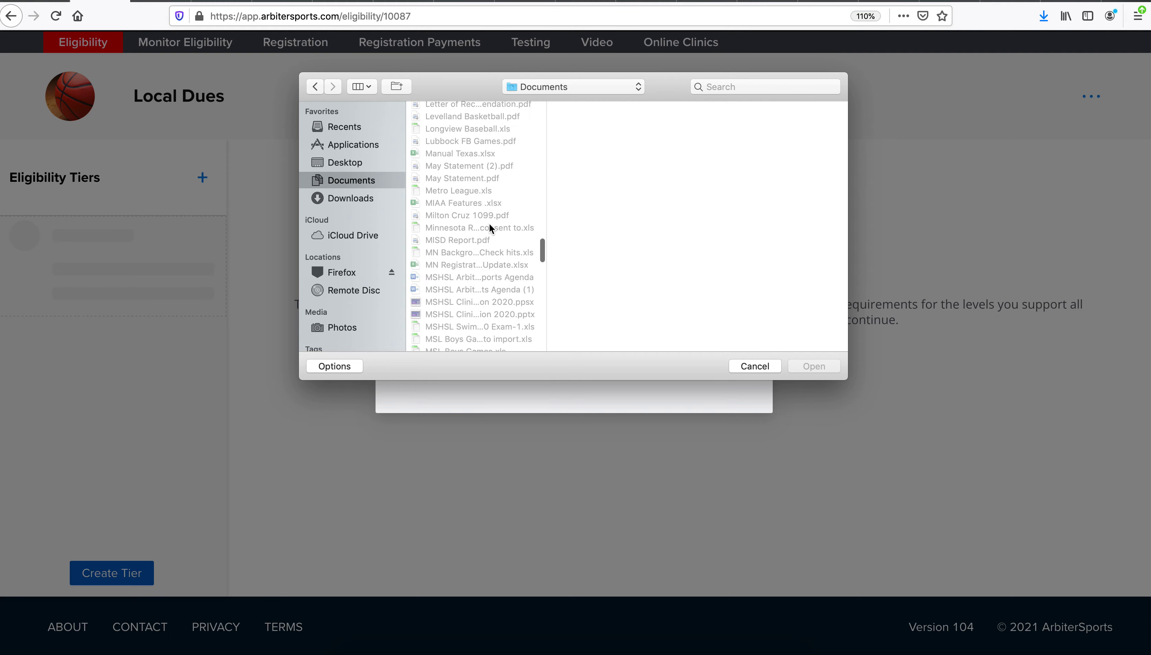
scroll(489, 223, "down", 6)
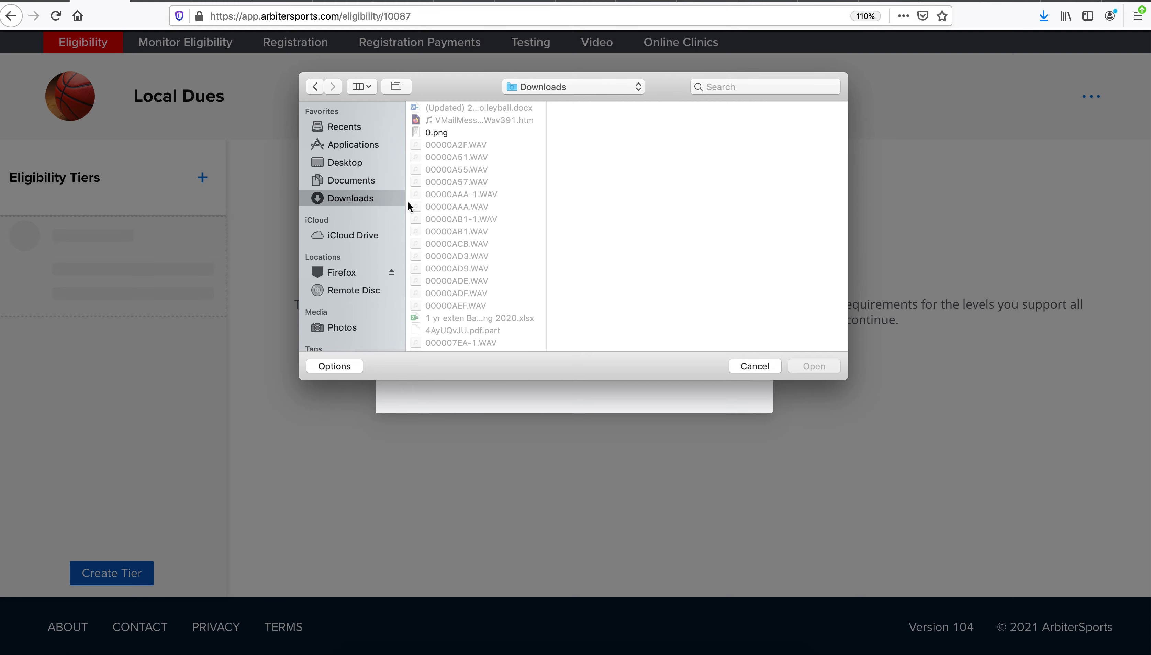
scroll(459, 205, "down", 15)
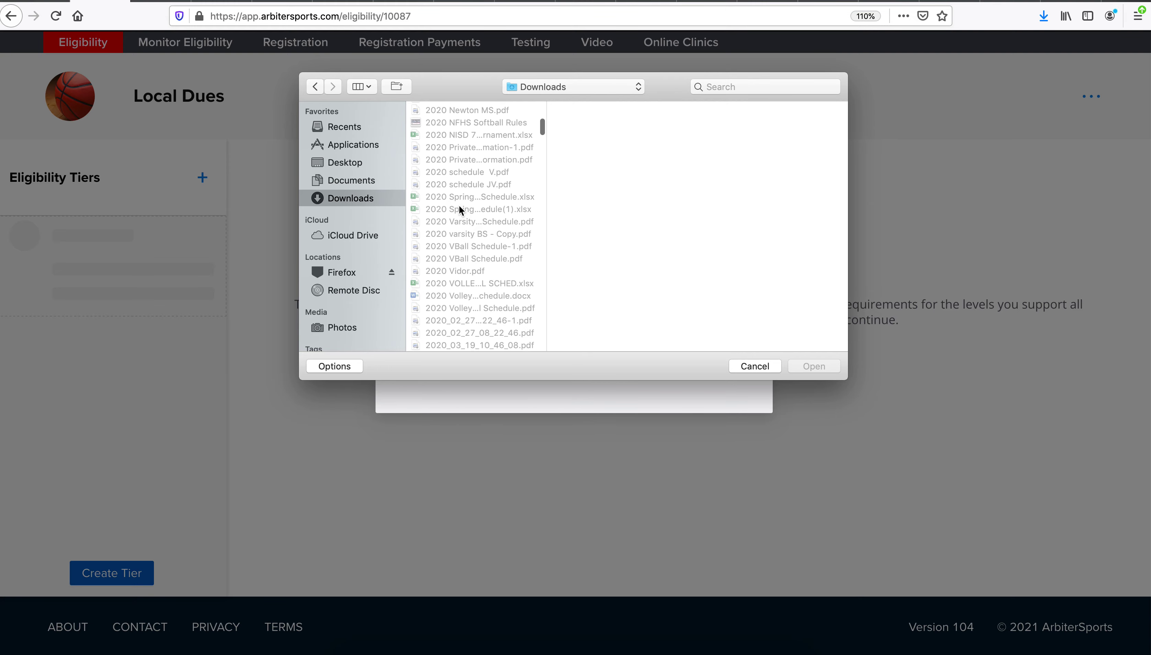
scroll(458, 205, "down", 15)
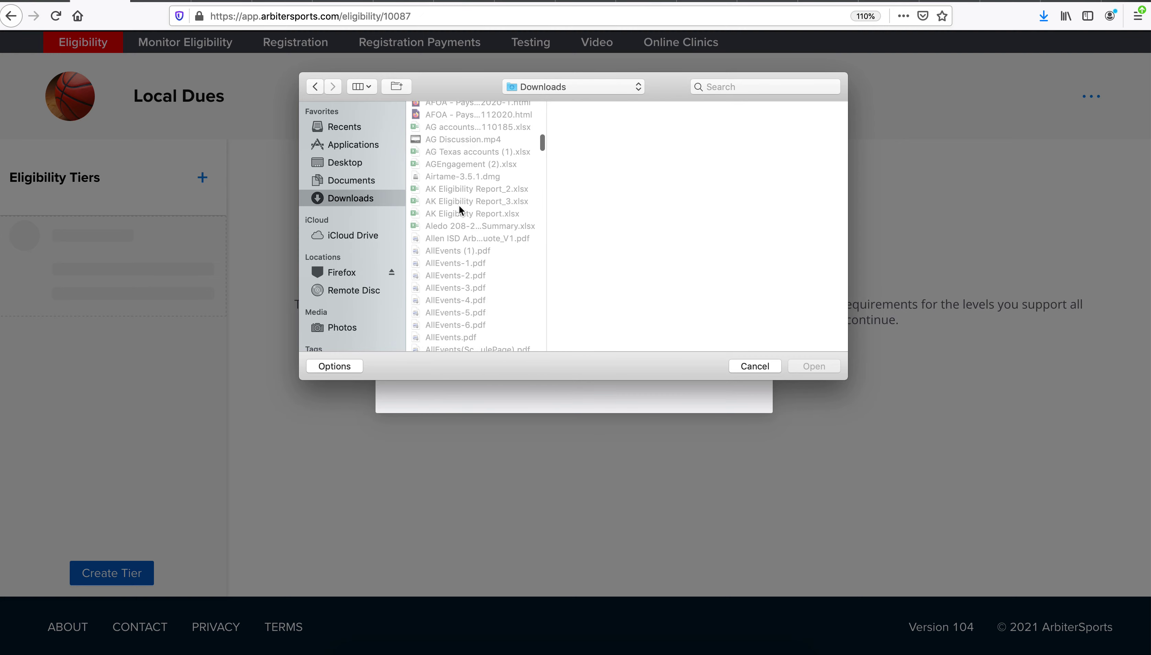
scroll(459, 210, "down", 15)
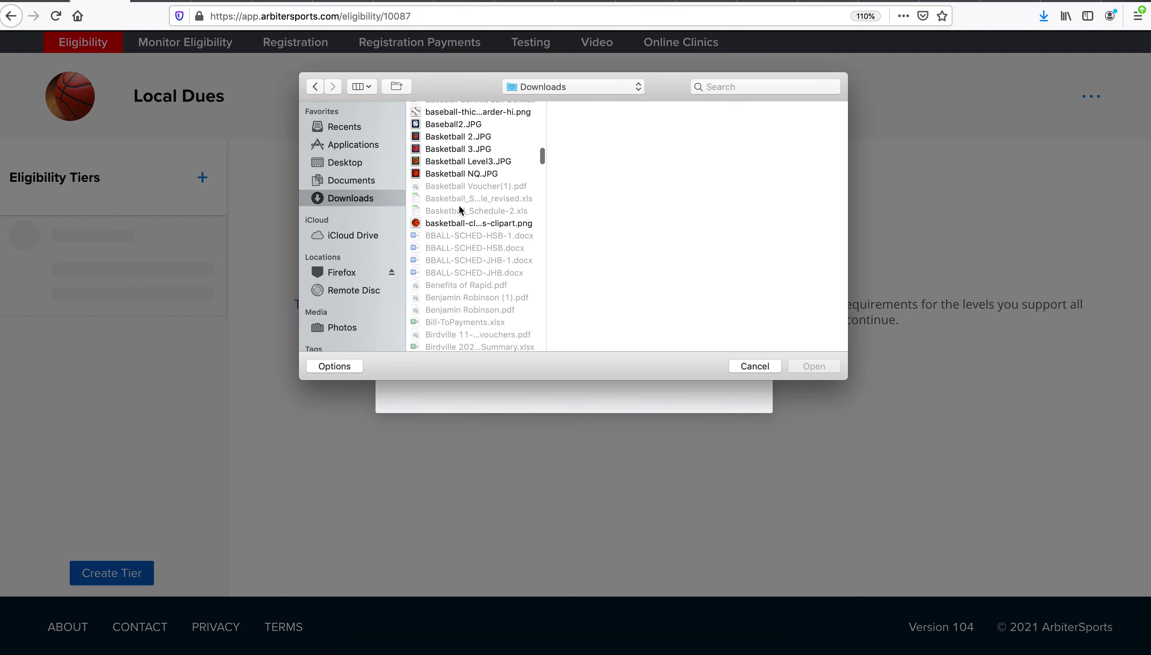
scroll(460, 210, "up", 3)
left_click(471, 218)
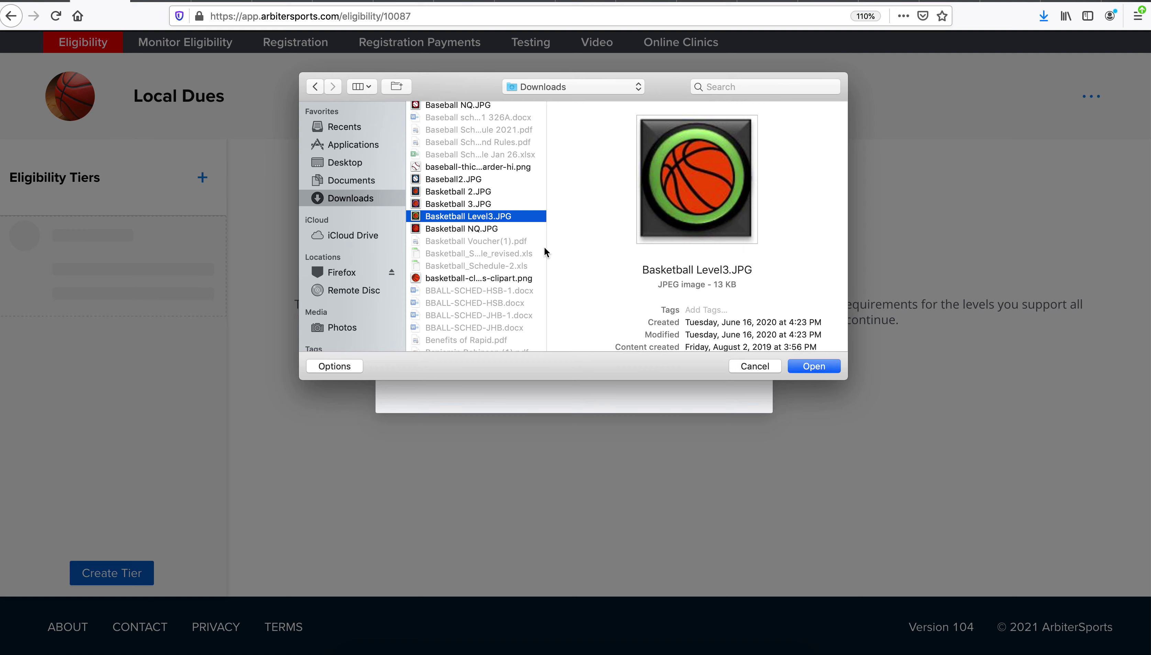
Step: Load and confirm the Basketball Level3.JPG badge, then save the Paid tier
left_click(814, 366)
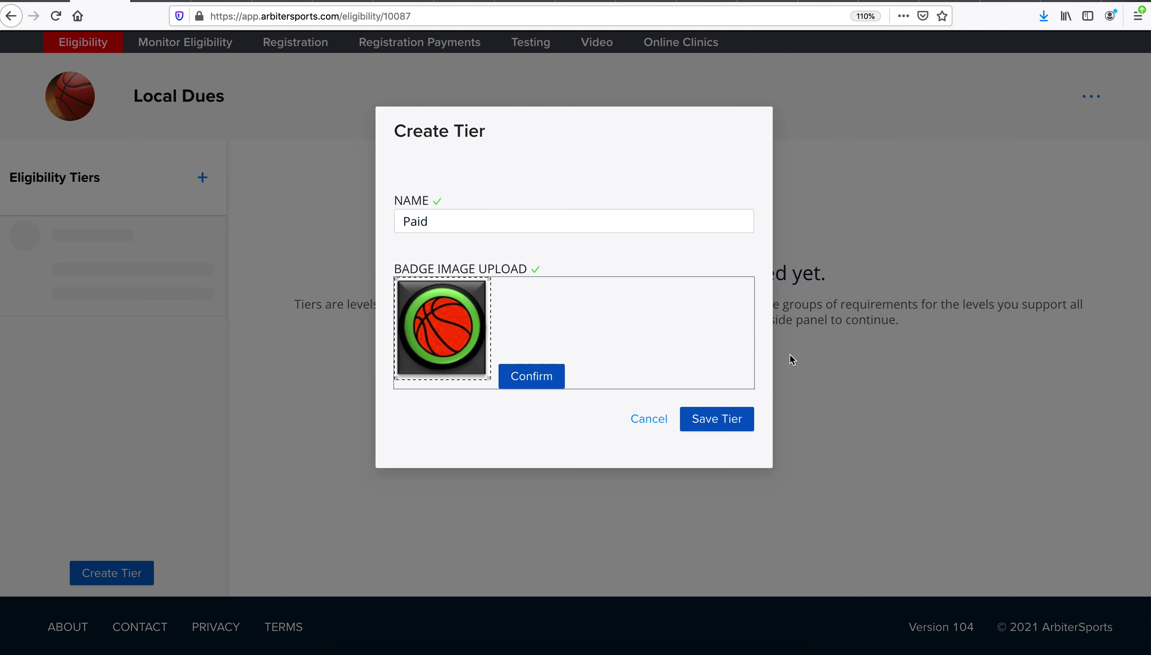
left_click(528, 385)
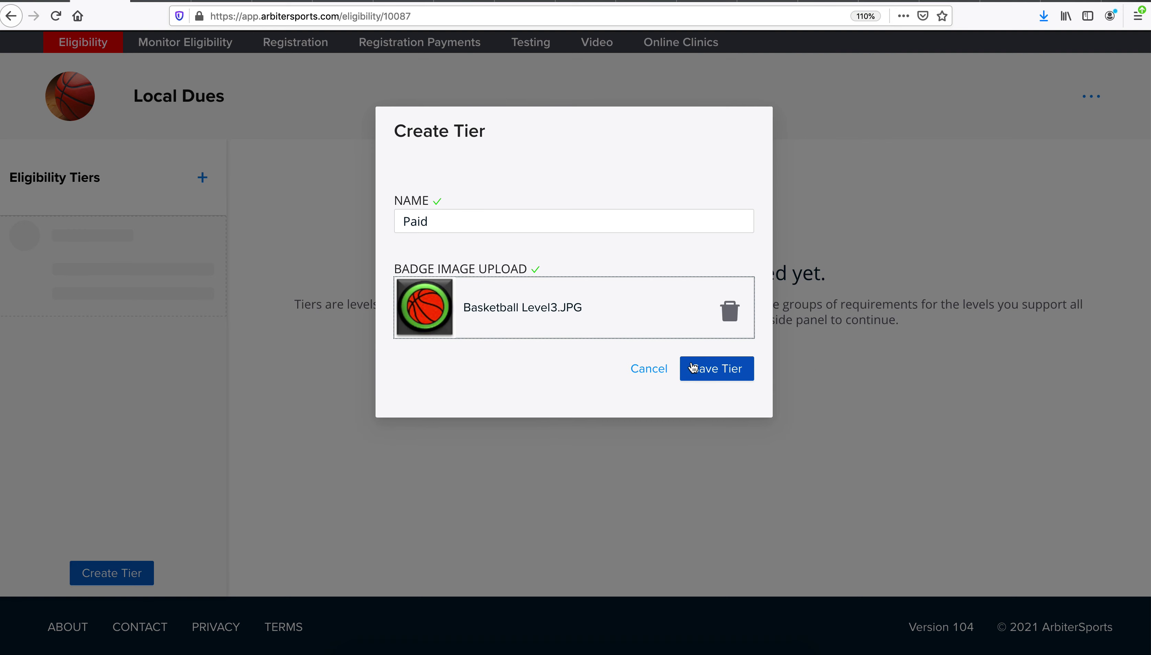
left_click(713, 370)
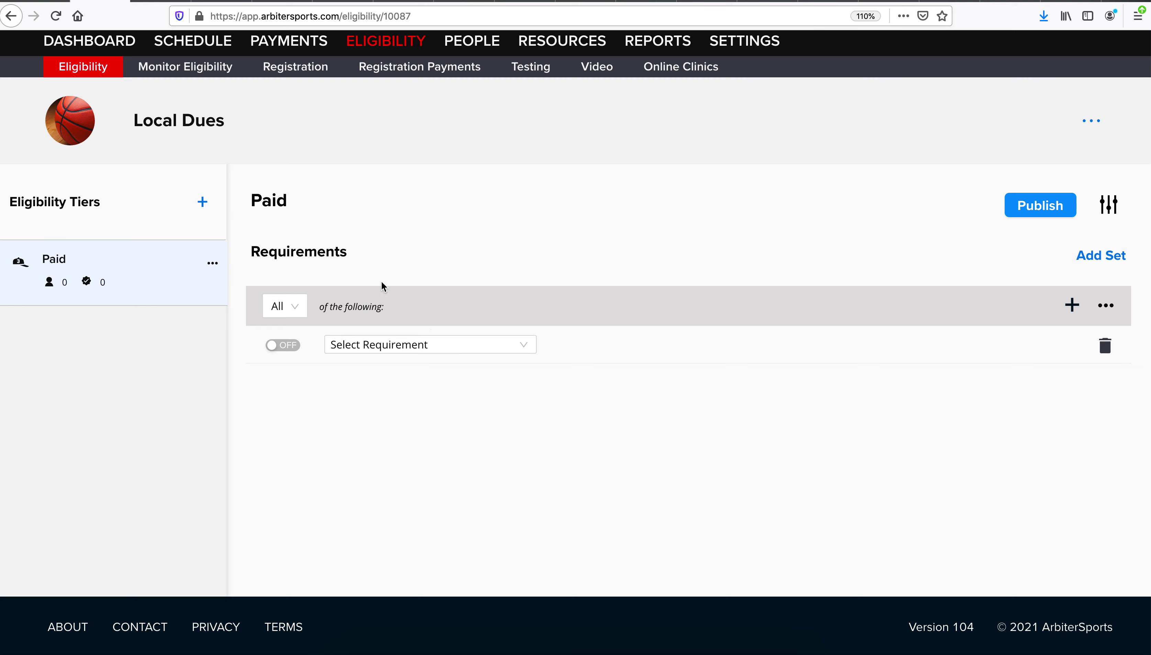
left_click(432, 349)
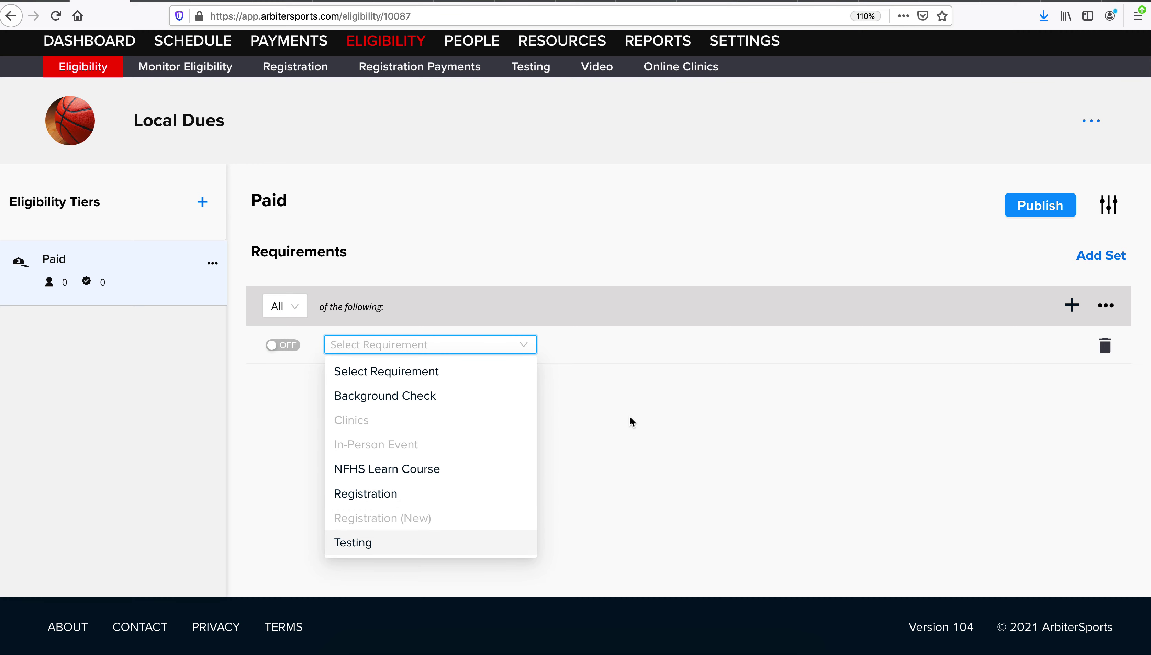
left_click(614, 409)
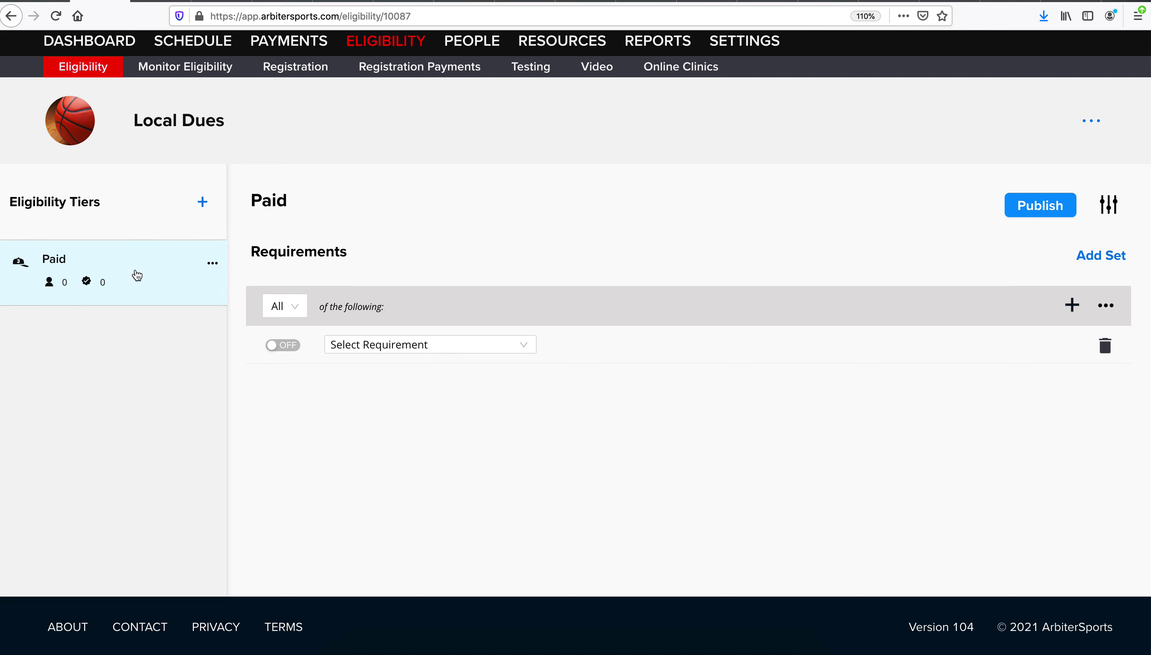
Step: Start a new 2021-22 eligibility named 'Baxkground Chec' with Basketball as sport and legacy sport
left_click(85, 67)
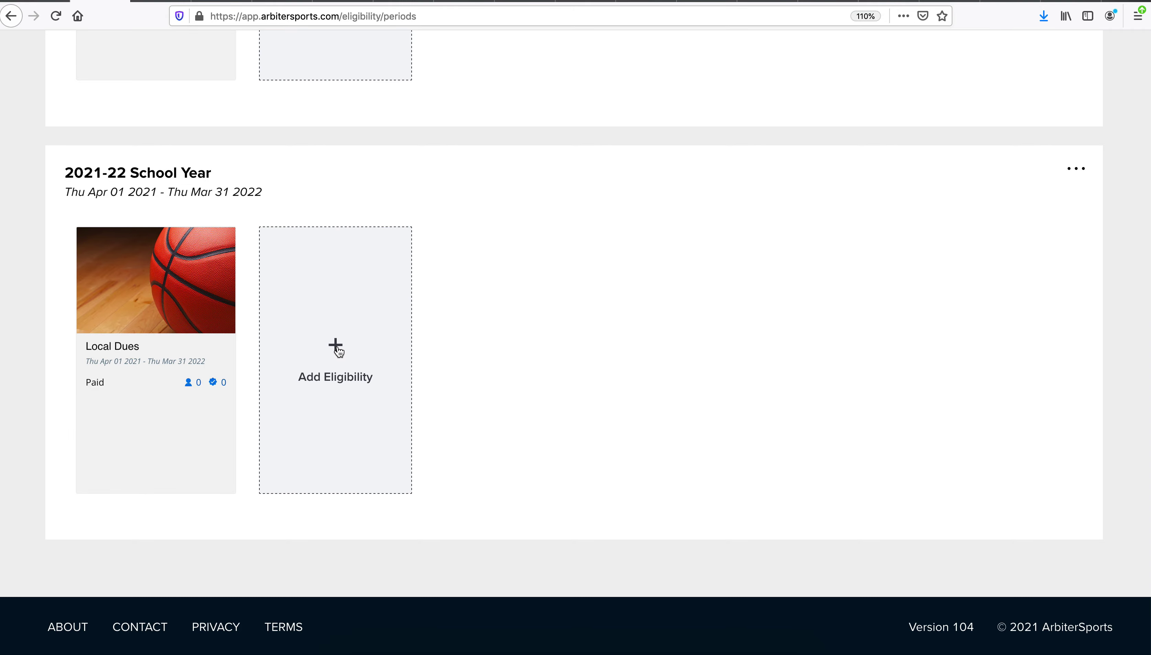
left_click(336, 347)
left_click(565, 204)
type("Bax")
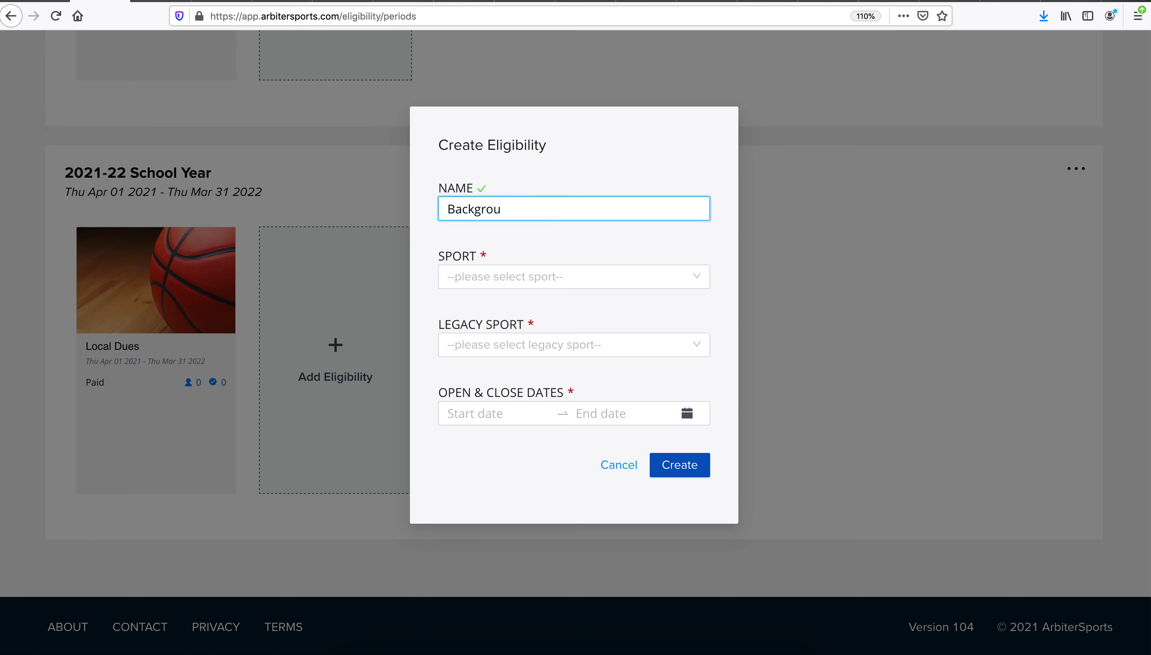
type("kground Check")
left_click(557, 279)
left_click(548, 306)
left_click(547, 348)
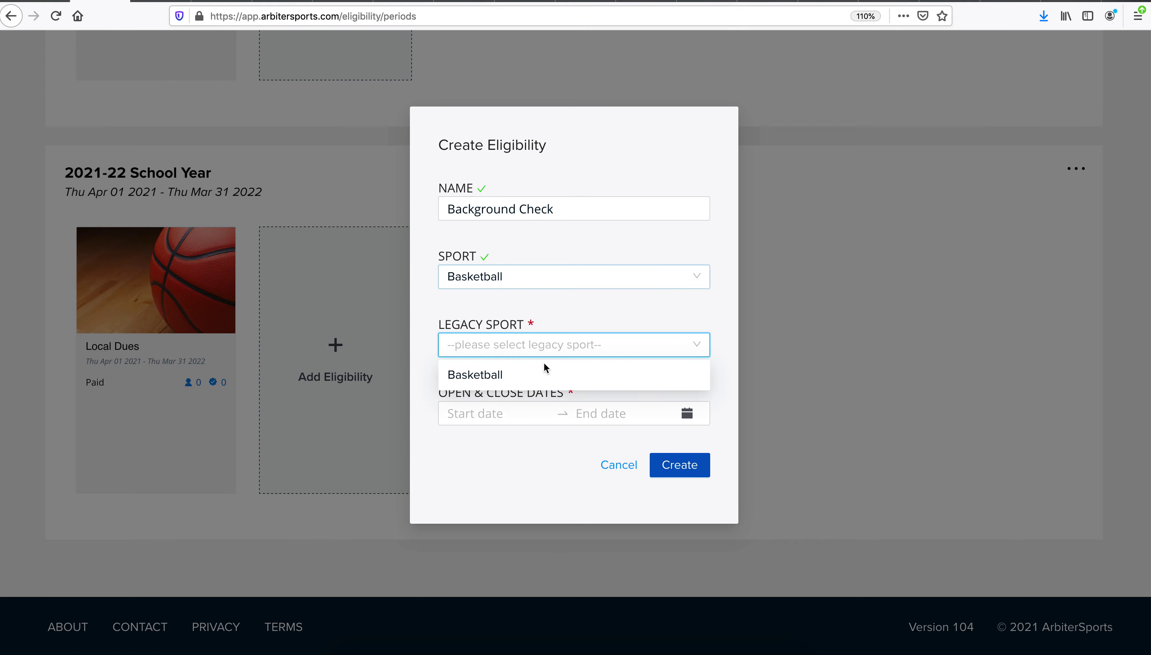
left_click(520, 375)
Step: Set the eligibility's dates to 04/01/2021–03/31/2022 and create it
left_click(485, 413)
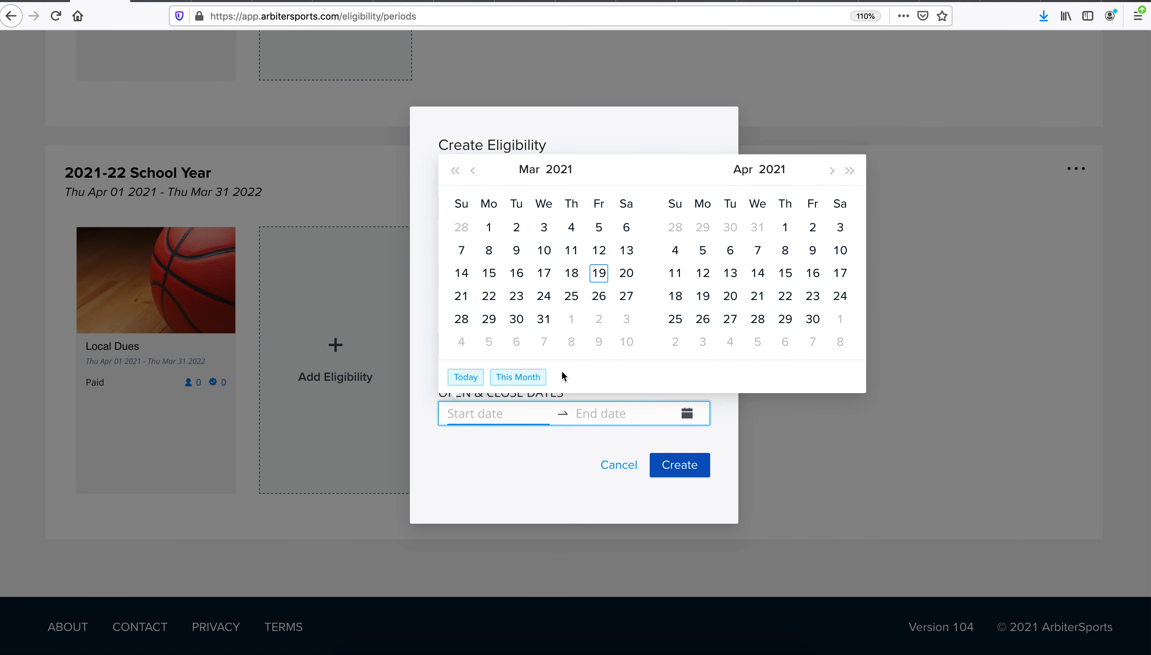
left_click(785, 227)
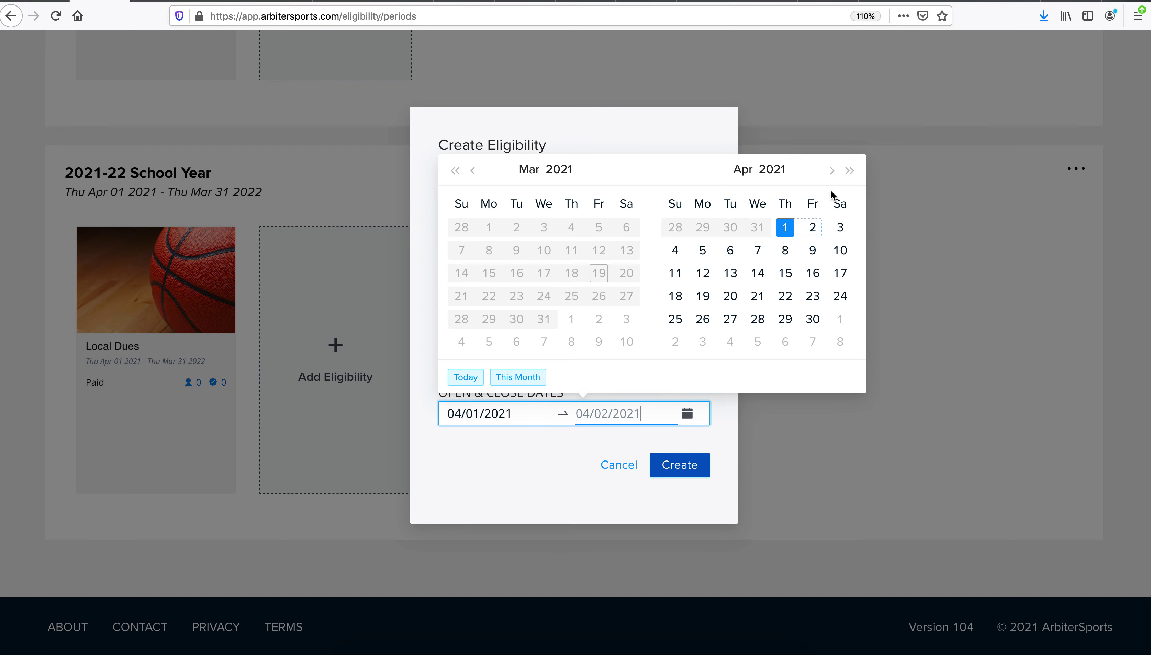
left_click(850, 170)
left_click(474, 170)
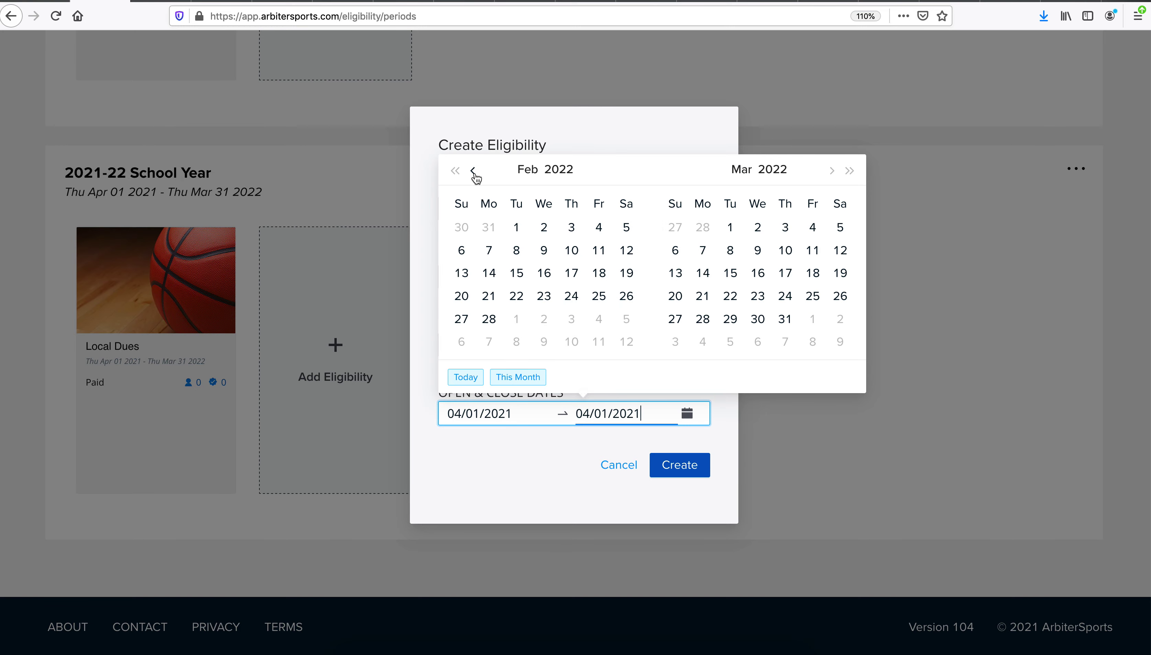
left_click(786, 319)
left_click(681, 465)
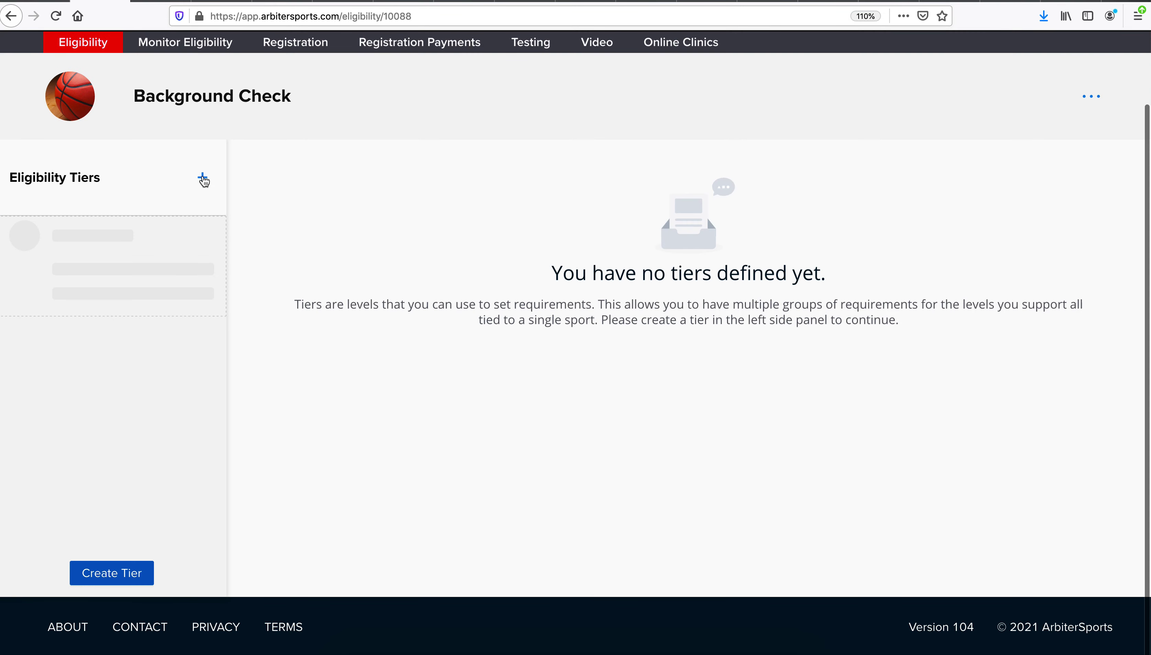
Step: Add and save a 'Background Check Passed' tier with the basketball clipart badge
left_click(211, 179)
left_click(516, 222)
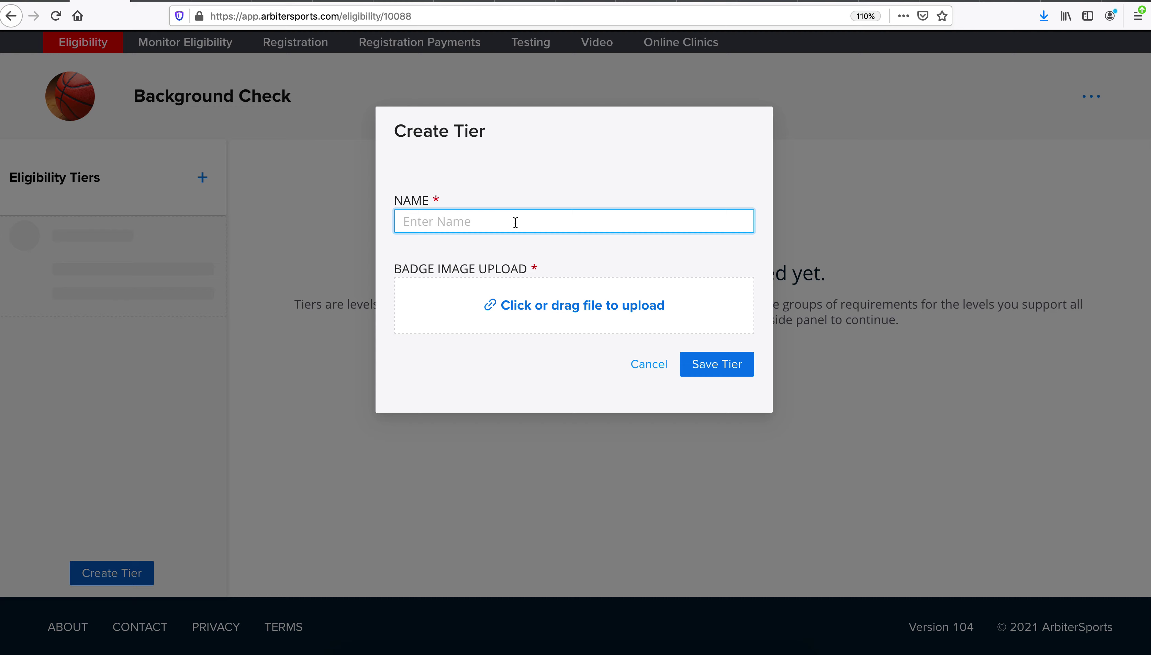
type("Background Ch")
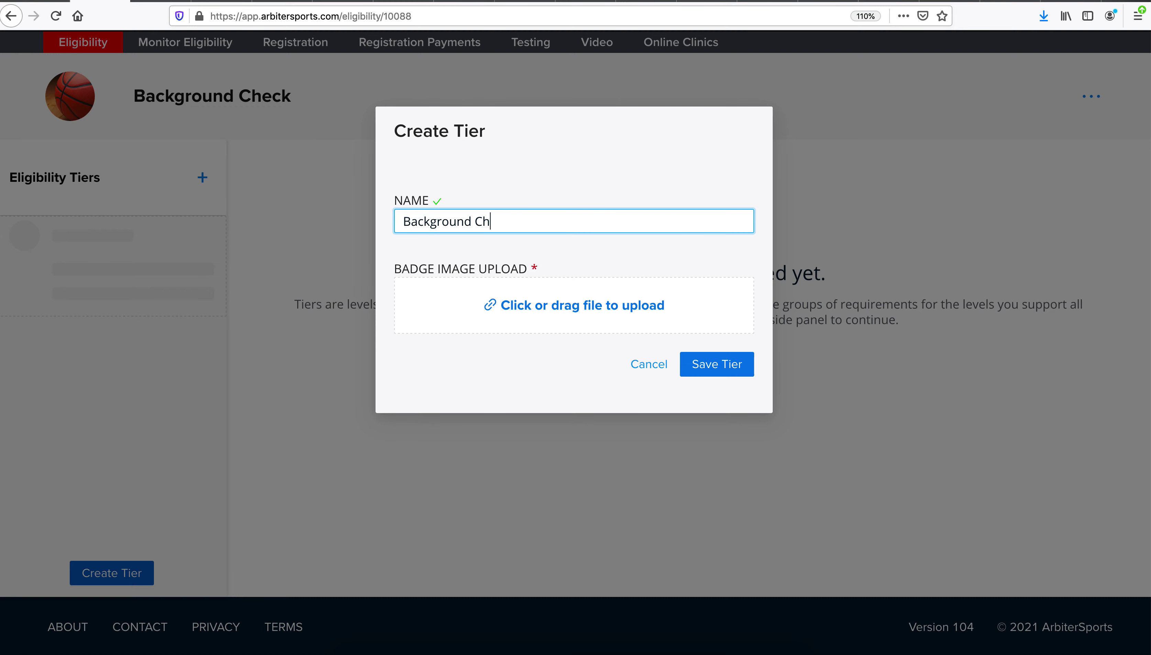
type("eck Passed")
left_click(563, 305)
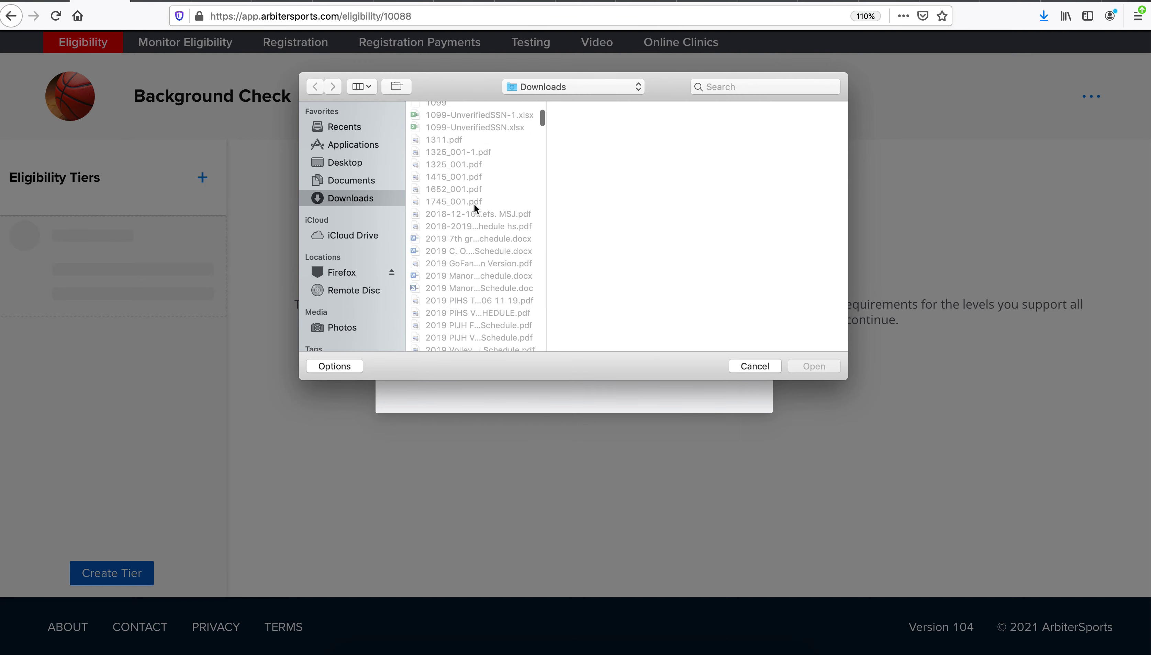
scroll(474, 205, "down", 15)
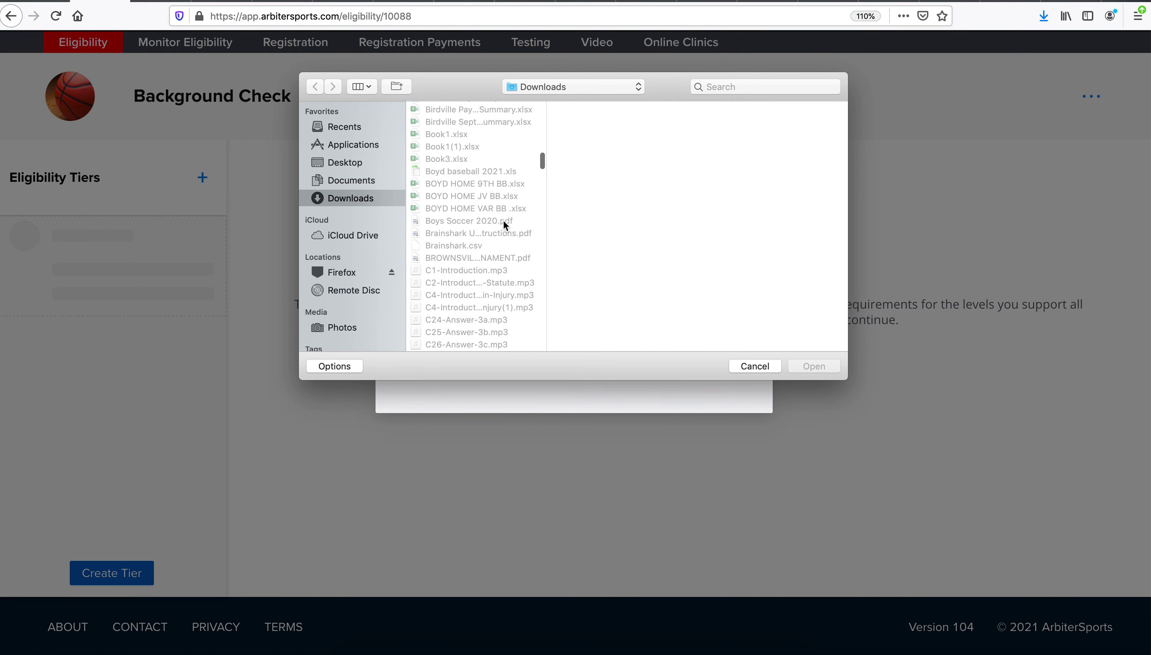
scroll(503, 221, "up", 10)
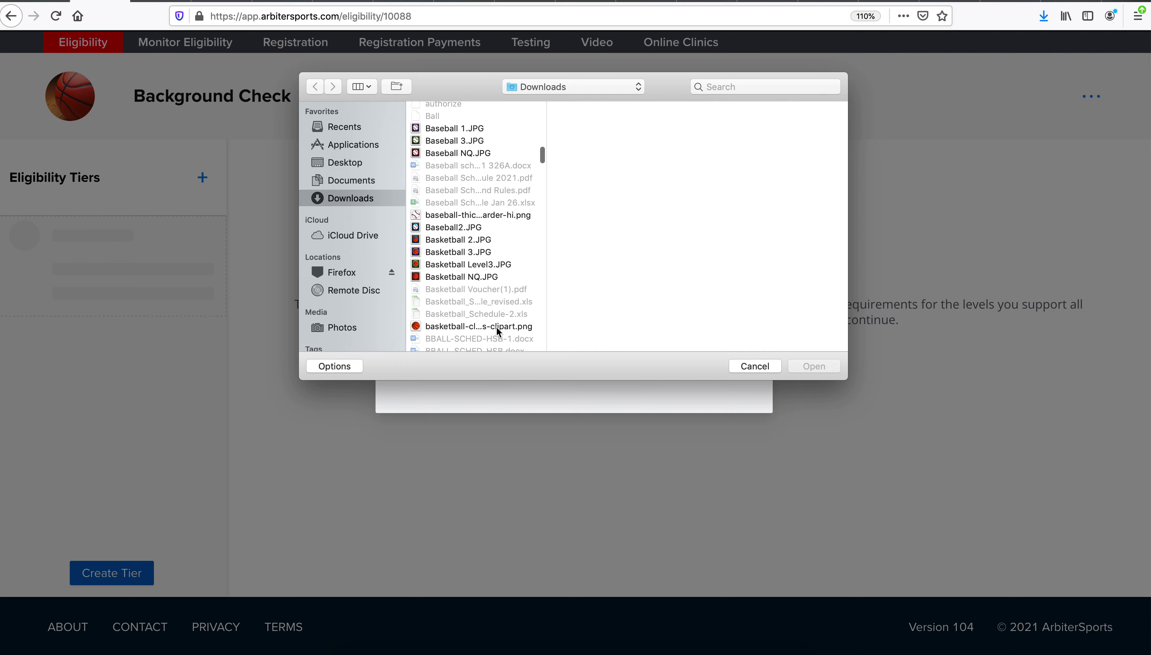
left_click(497, 327)
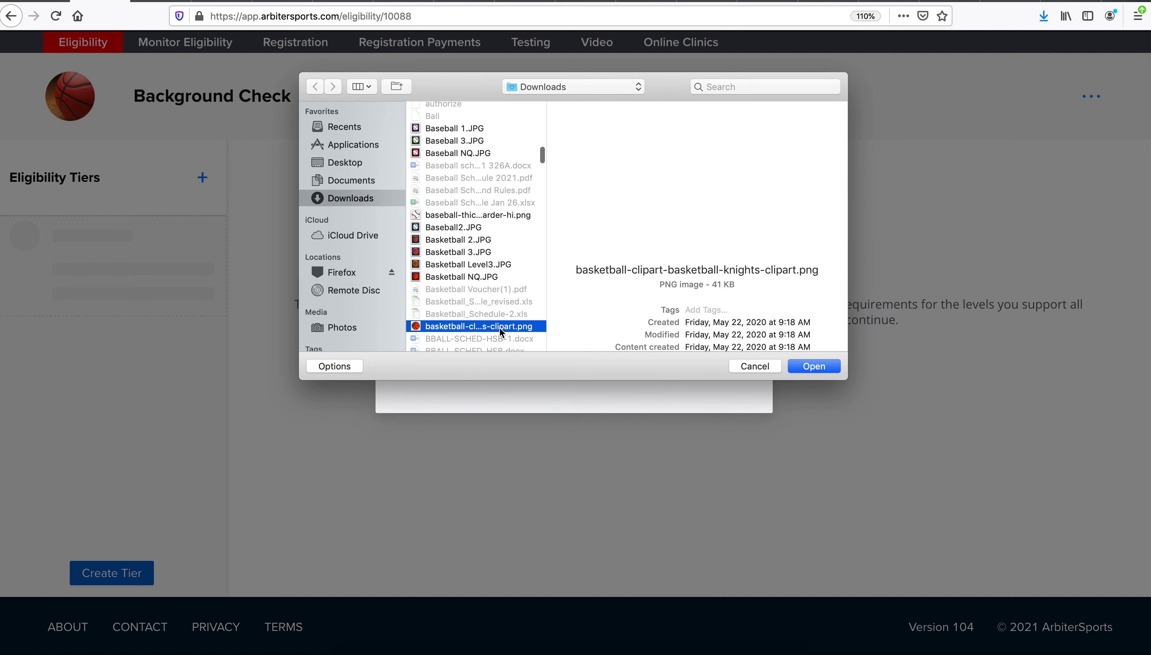
left_click(809, 368)
left_click(715, 547)
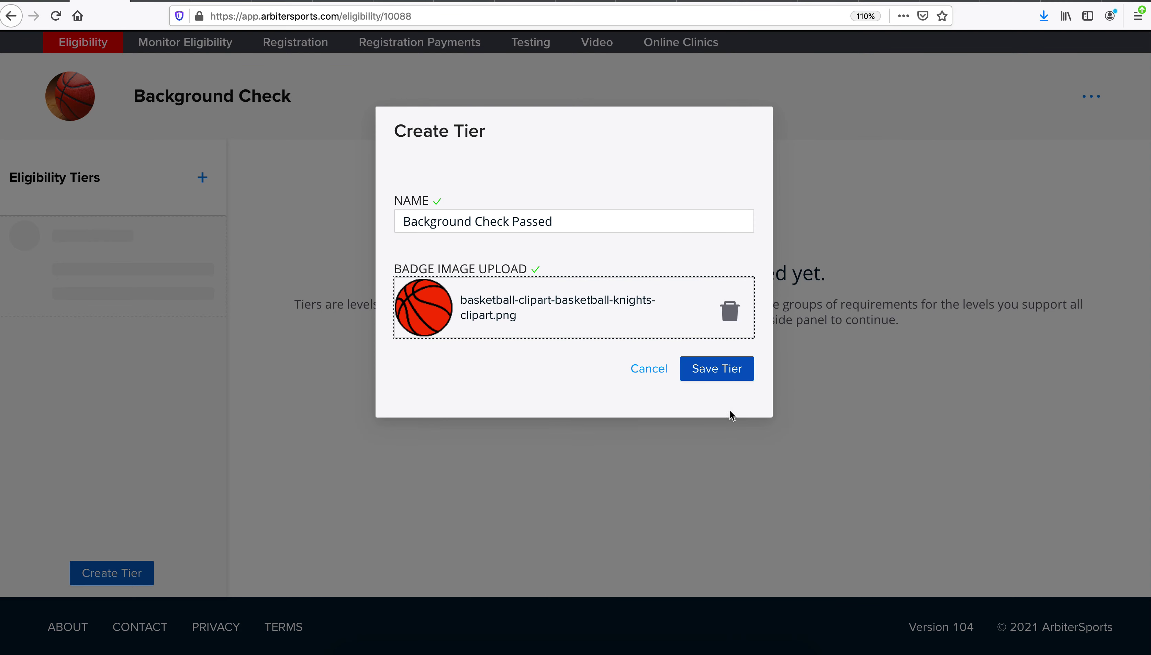
left_click(720, 368)
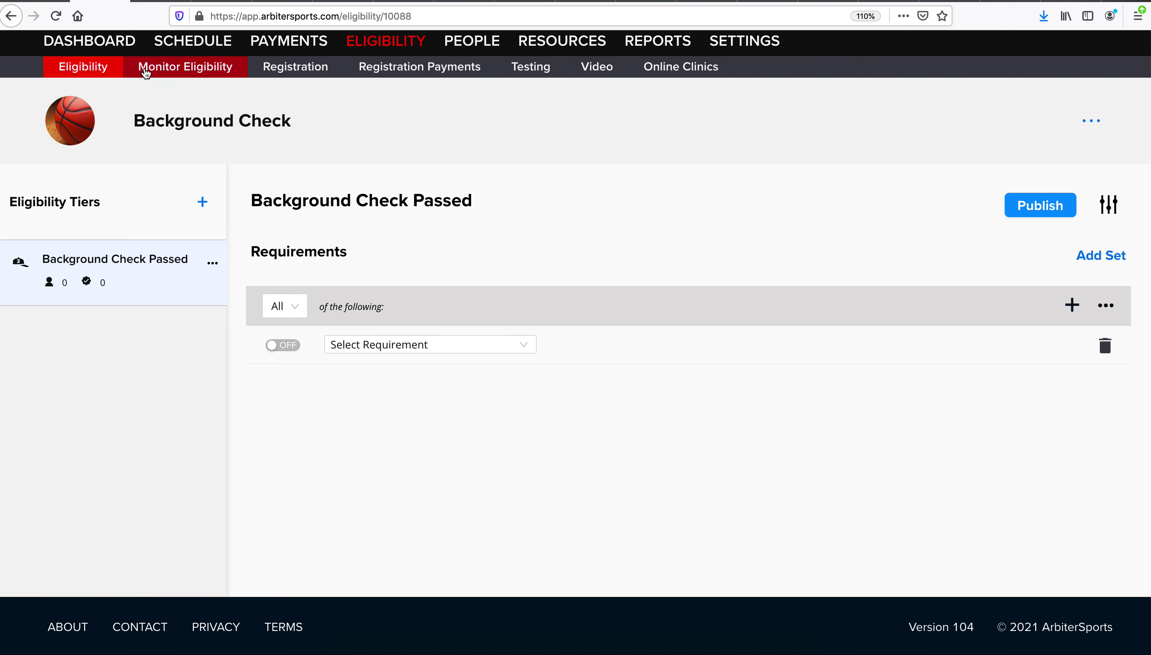
Step: Return to the eligibility periods overview, then go to Monitor Eligibility
left_click(91, 68)
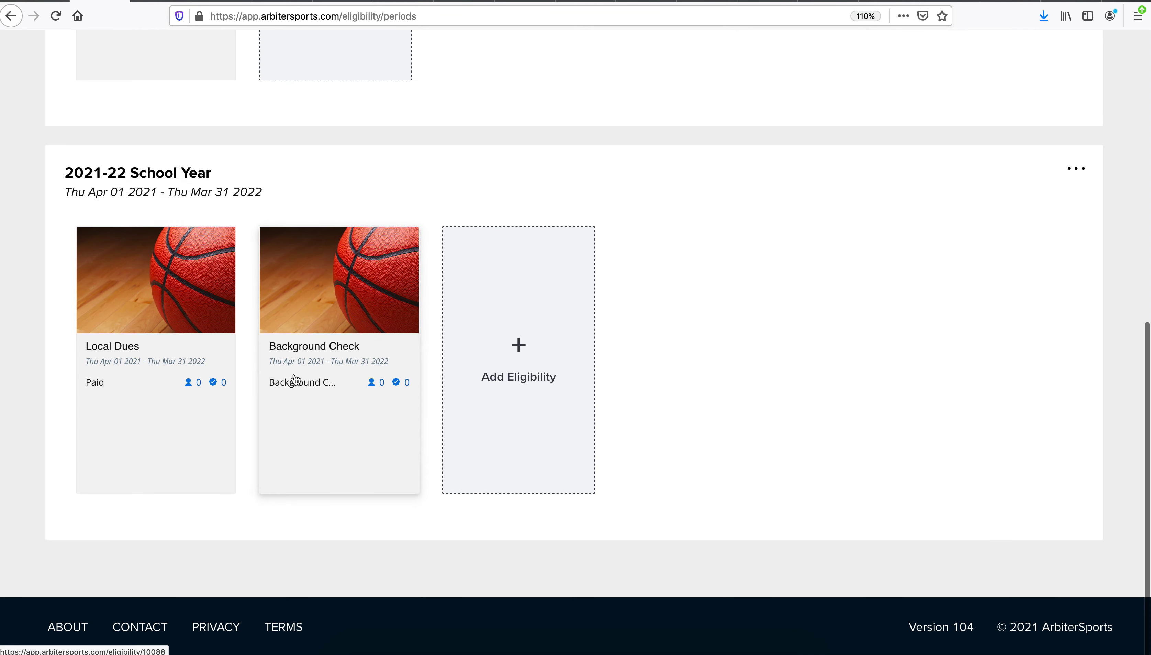
scroll(281, 322, "up", 2)
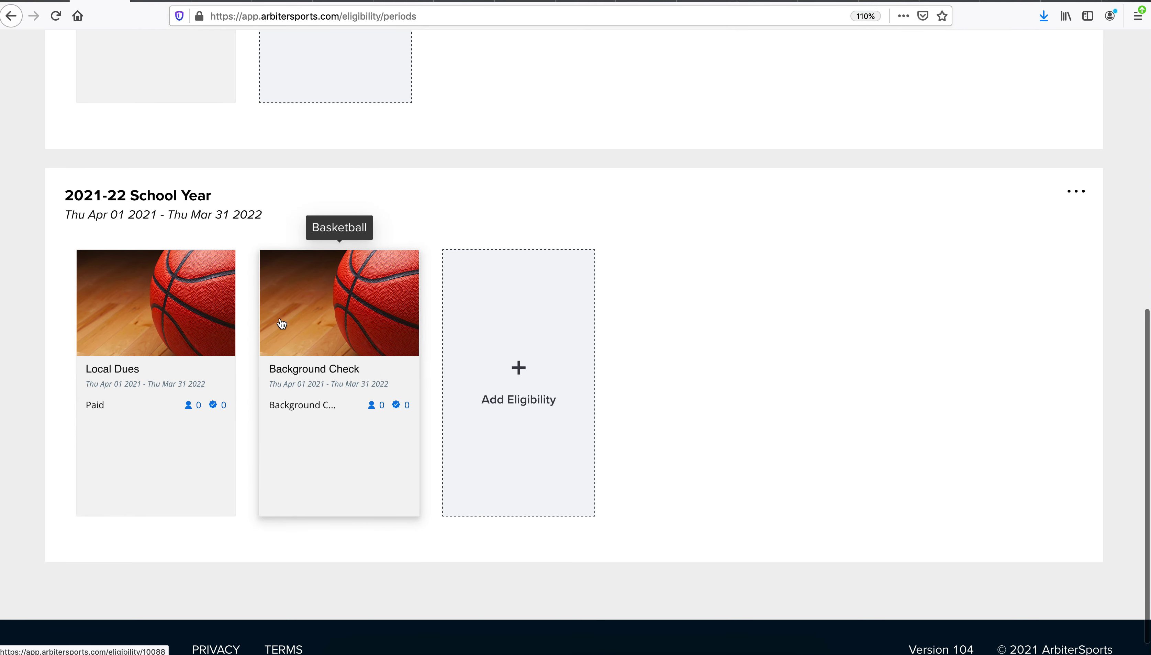
scroll(281, 322, "up", 1)
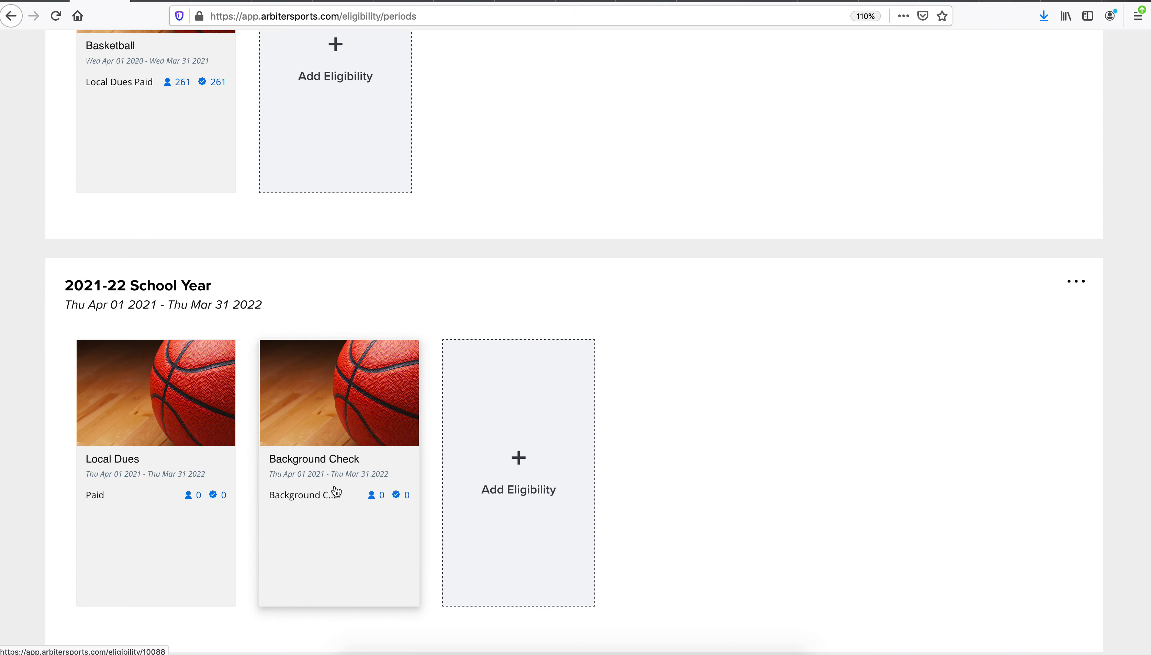
scroll(338, 484, "up", 8)
left_click(197, 123)
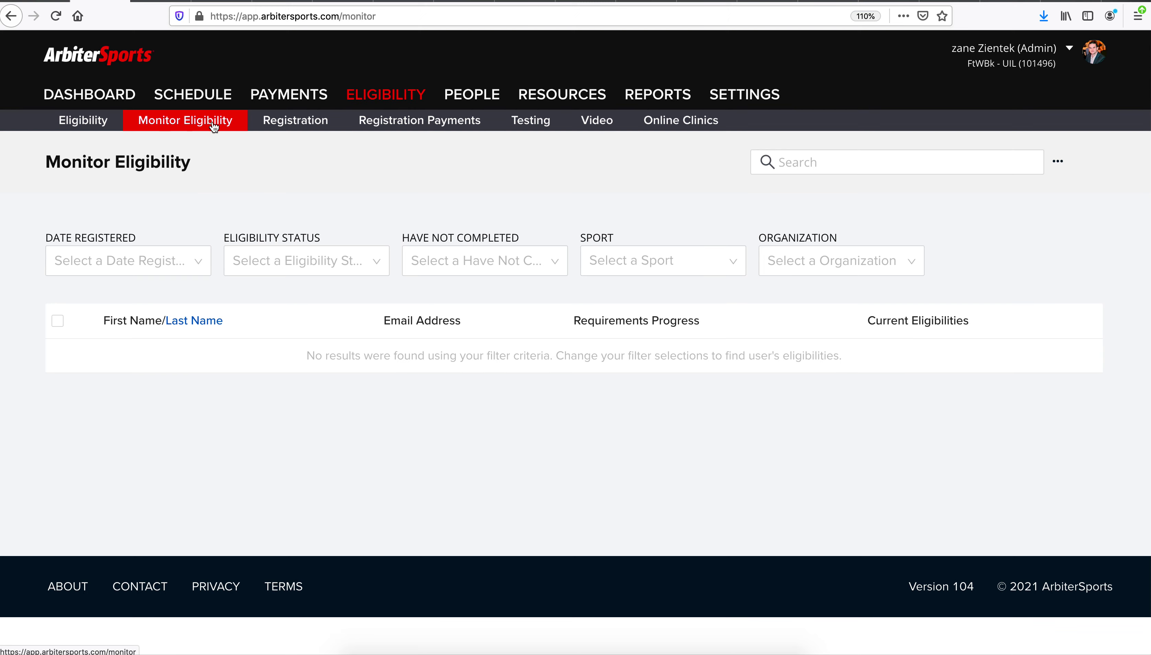
Step: Filter officials to FtWBk - UIL, select the first two, and bring up bulk actions
left_click(868, 267)
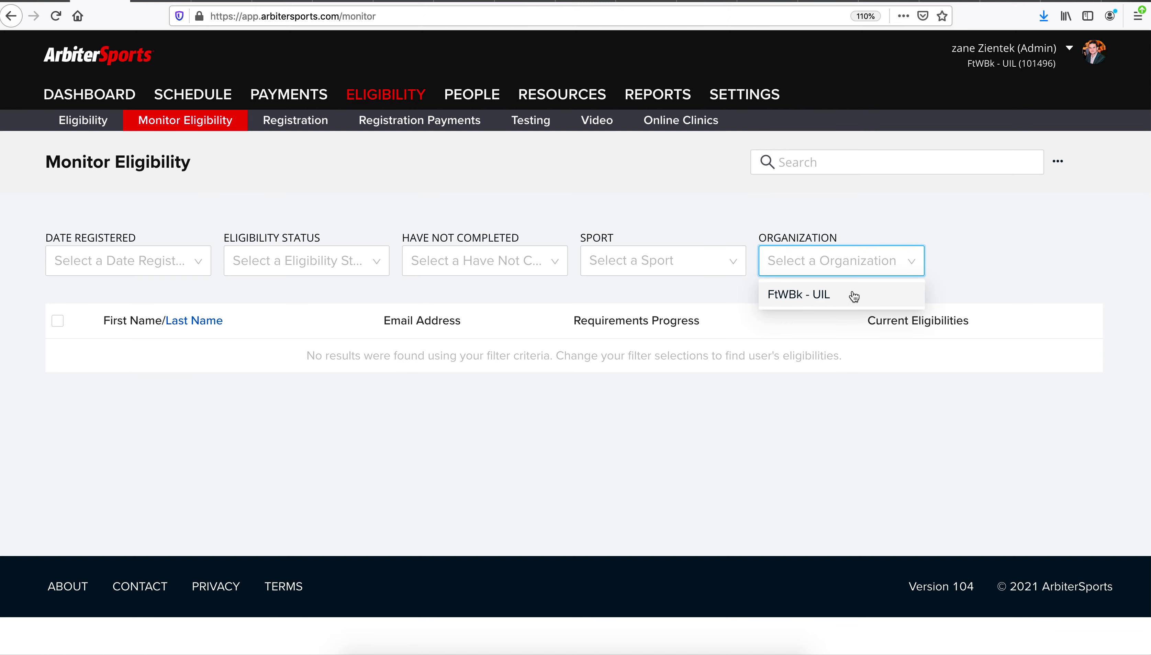
left_click(853, 295)
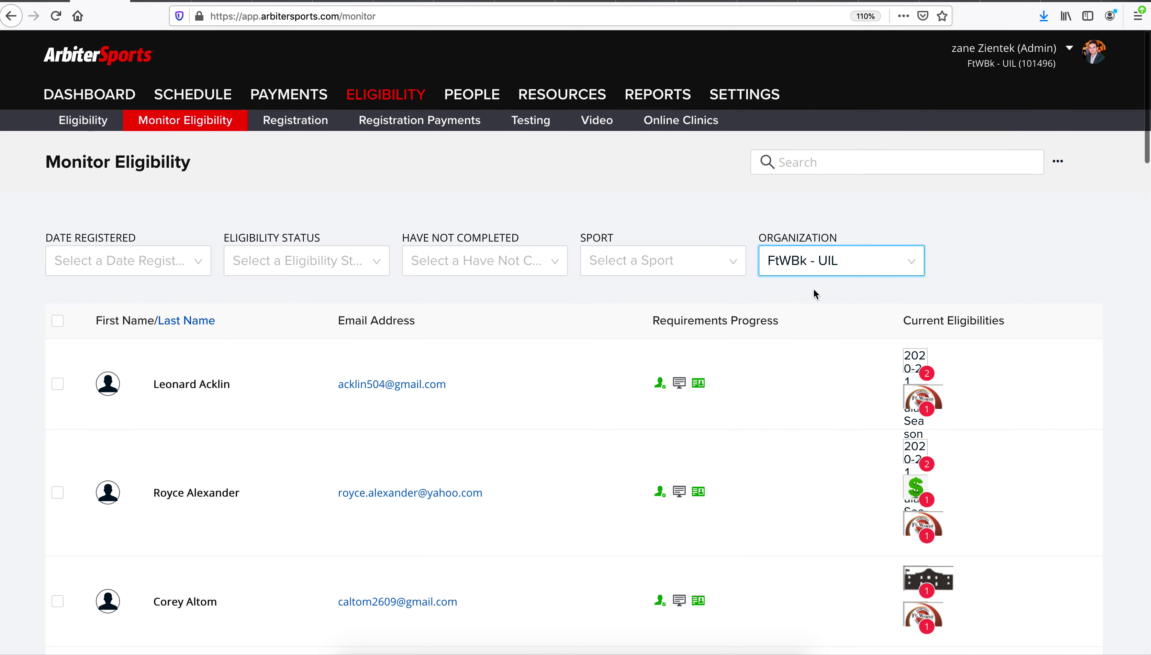
scroll(815, 288, "down", 1)
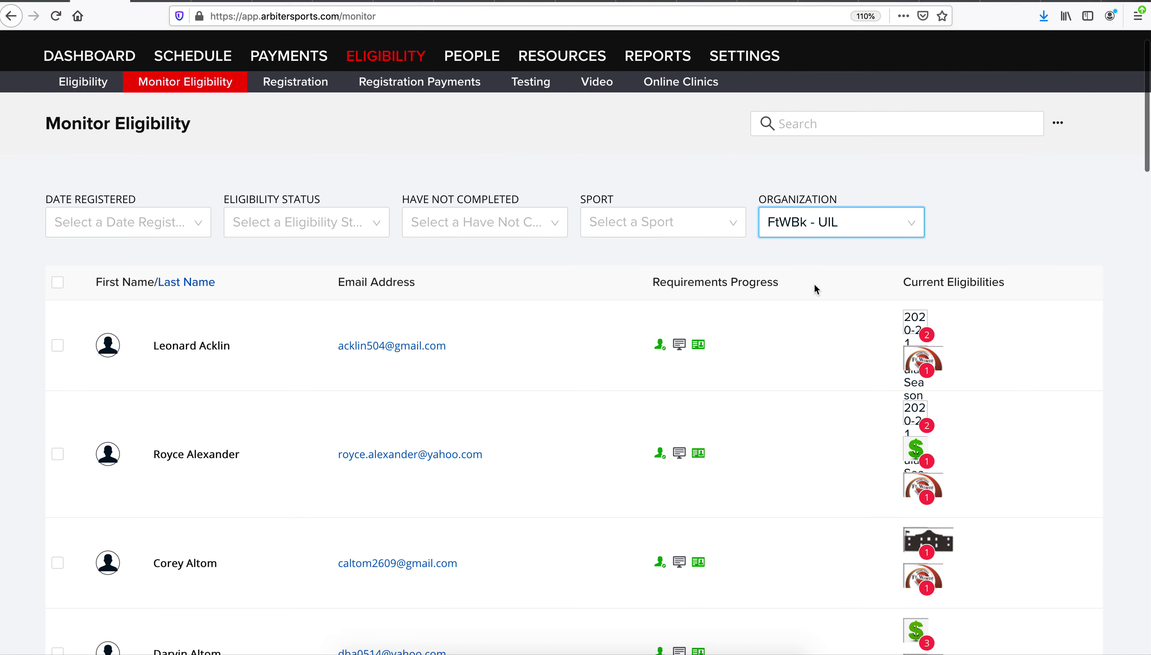
left_click(58, 342)
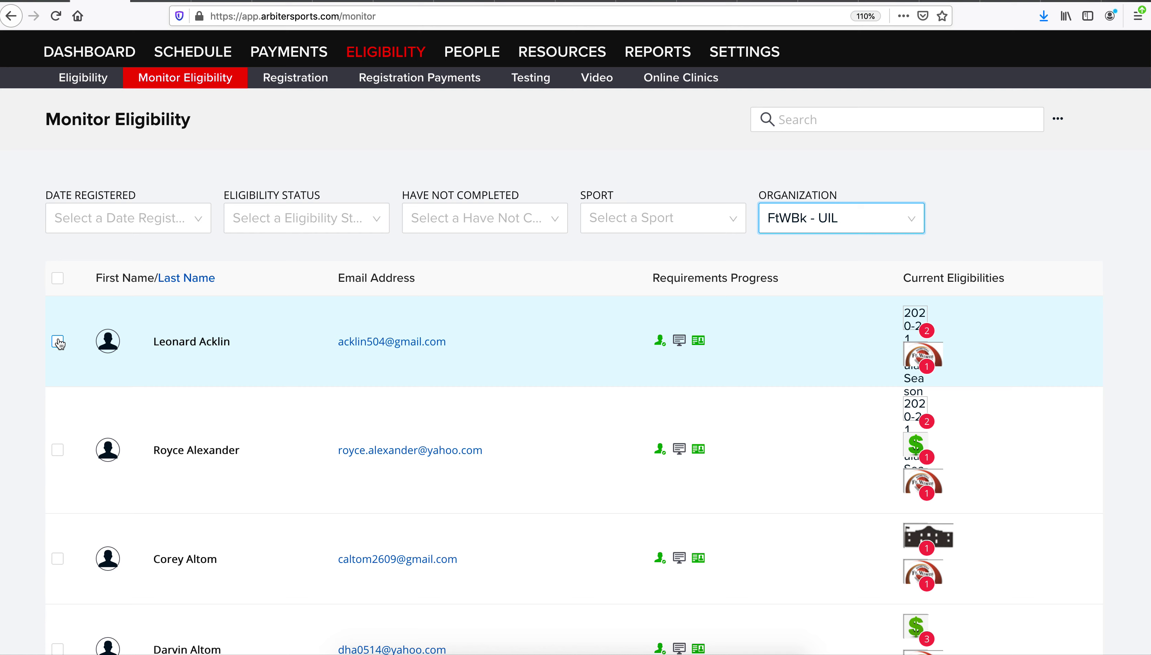
left_click(58, 450)
left_click(1058, 119)
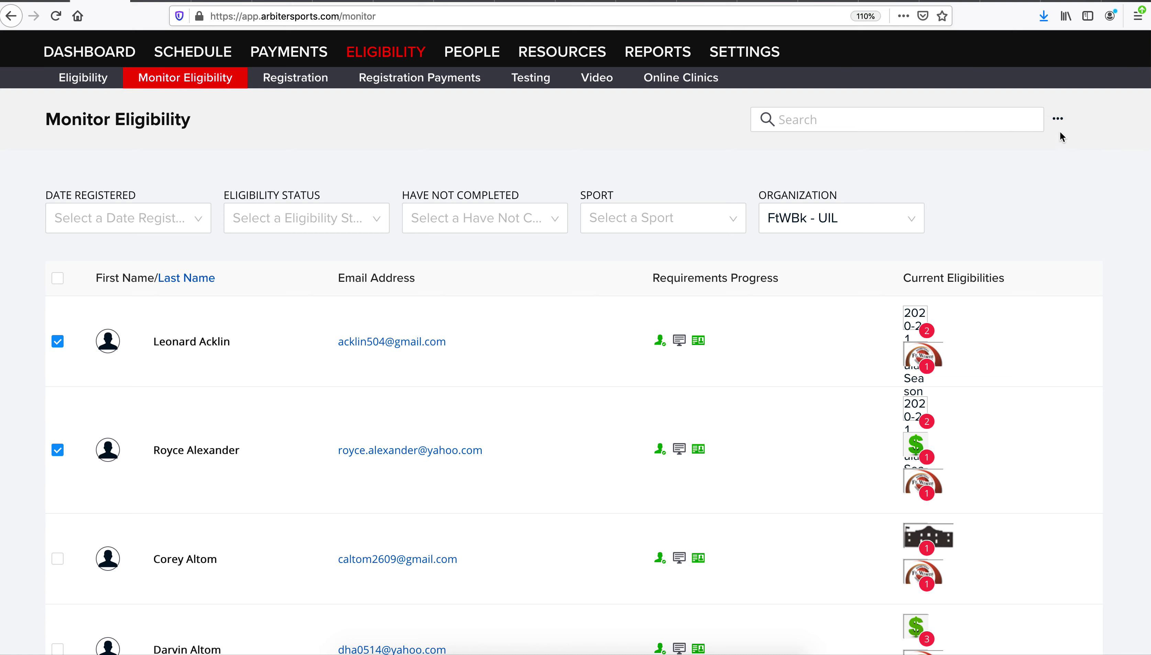
left_click(1058, 119)
Step: Mark the two officials complete for 2021-22 School Year, Local Dues, tier Paid
left_click(1051, 172)
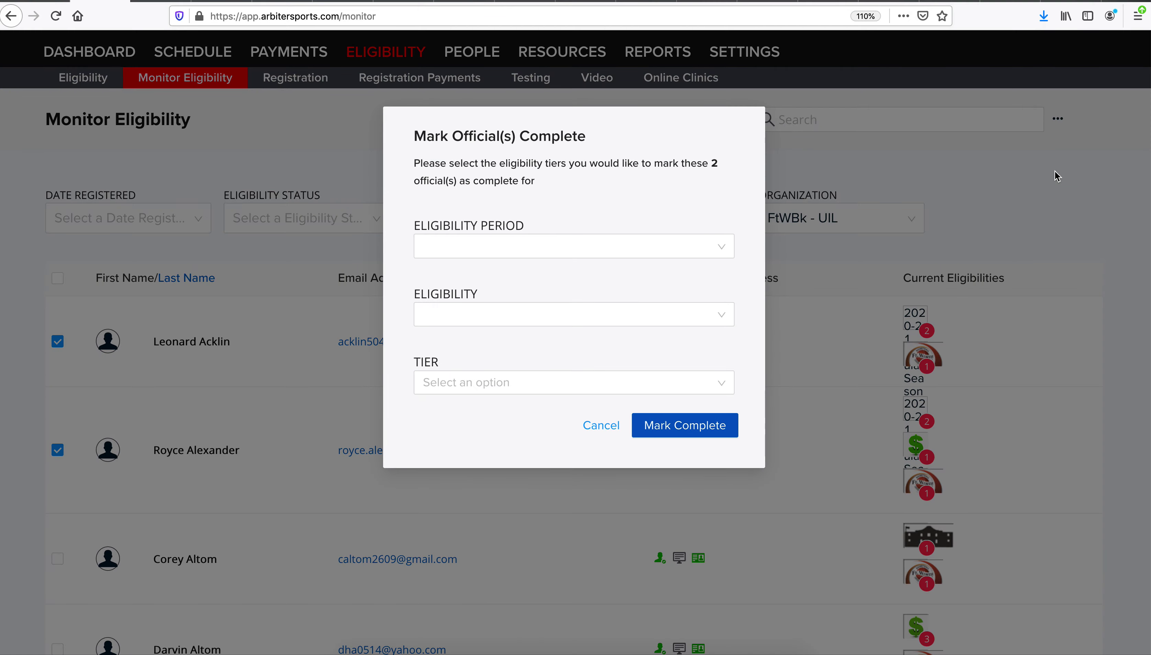
left_click(602, 250)
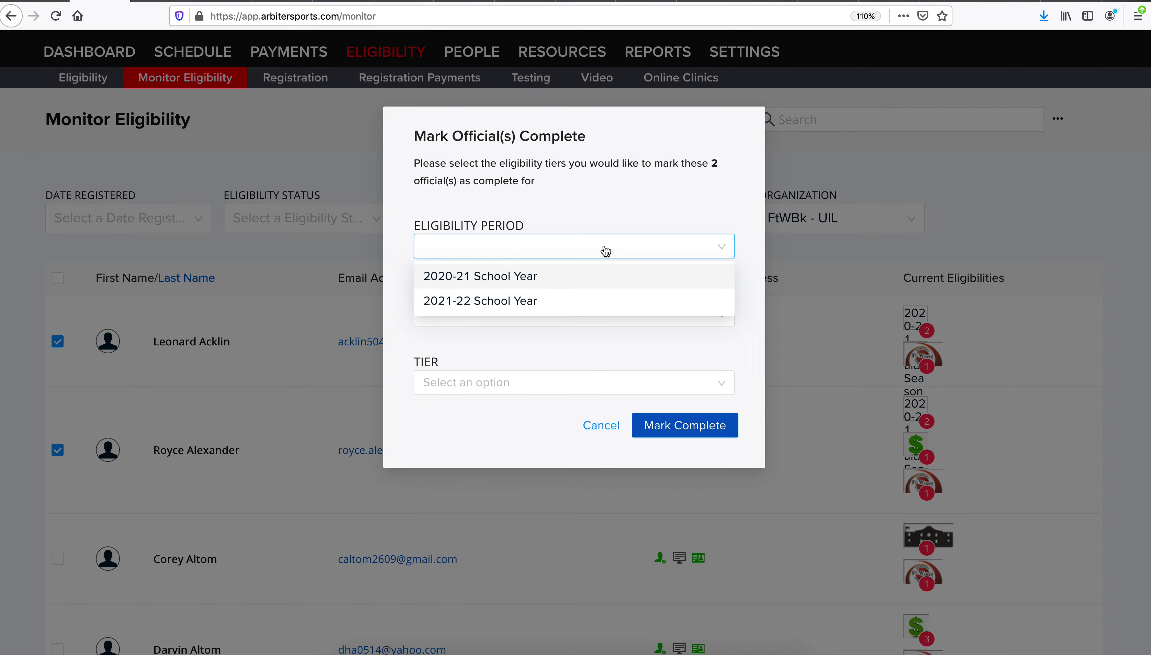
left_click(572, 304)
left_click(569, 319)
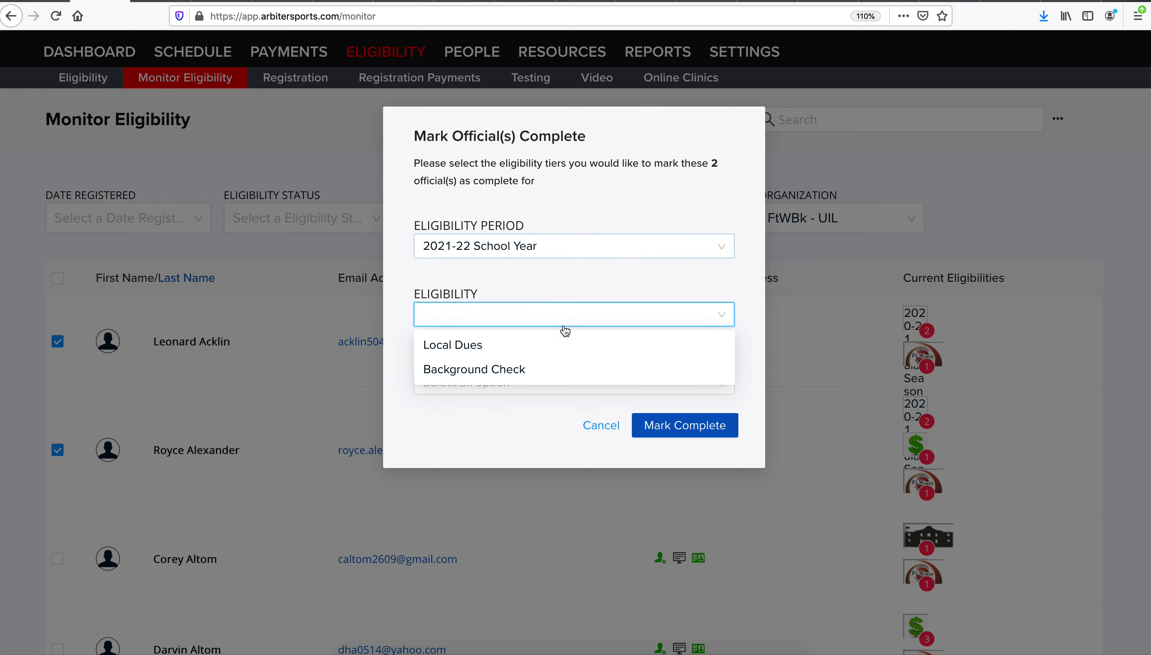
left_click(550, 346)
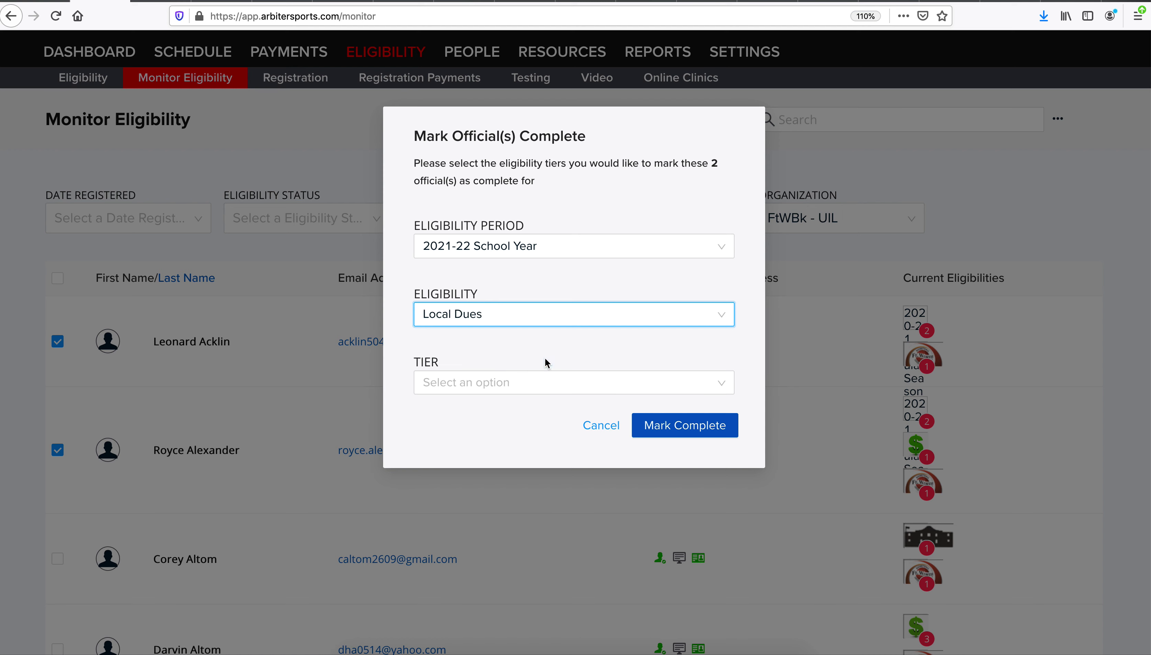
left_click(543, 386)
left_click(536, 412)
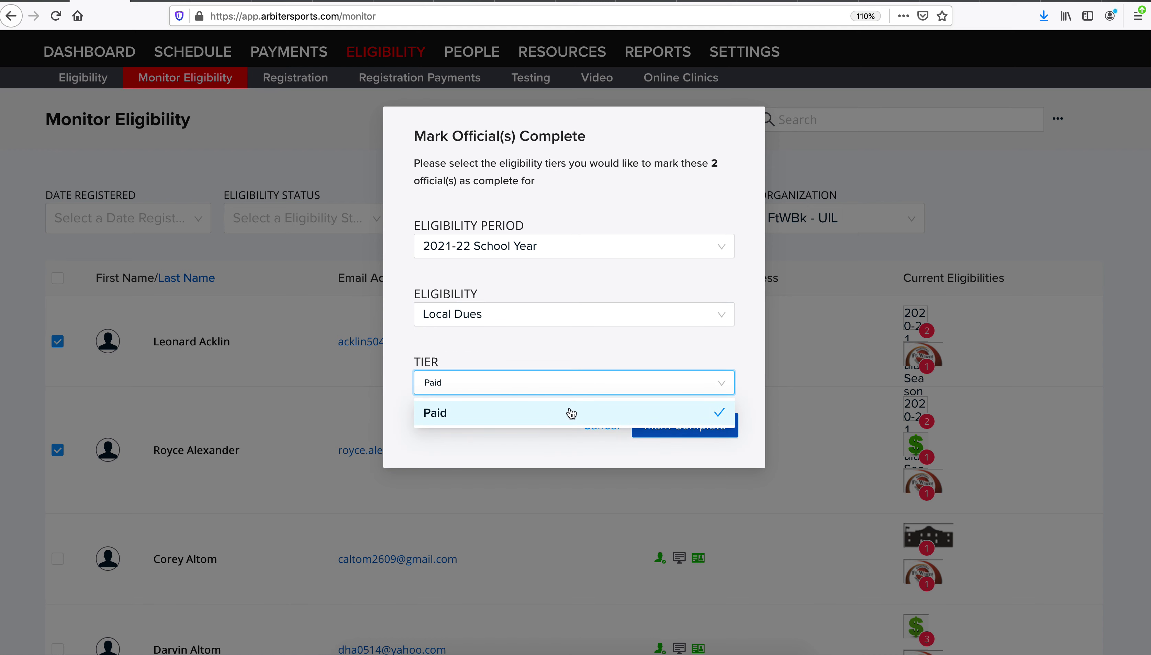
left_click(653, 357)
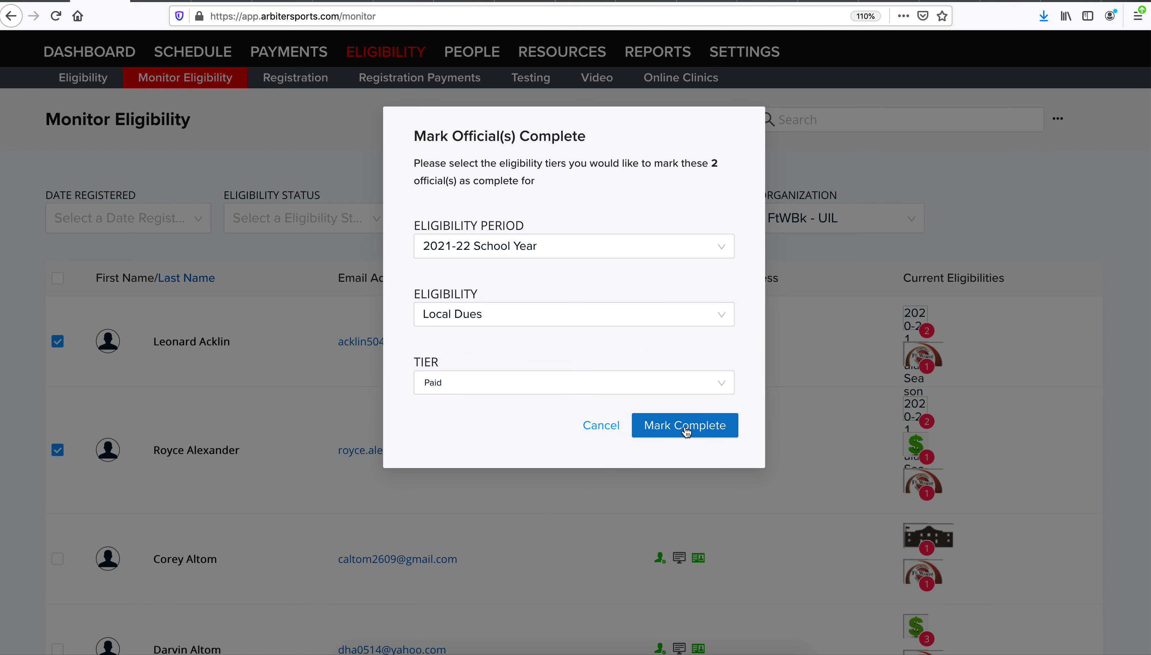